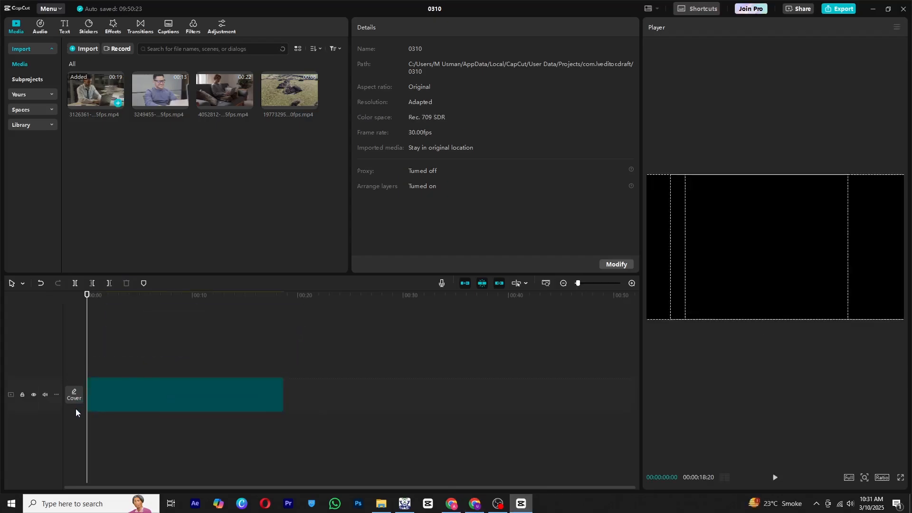
Switch the workspace layout to Default.
left_click(650, 8)
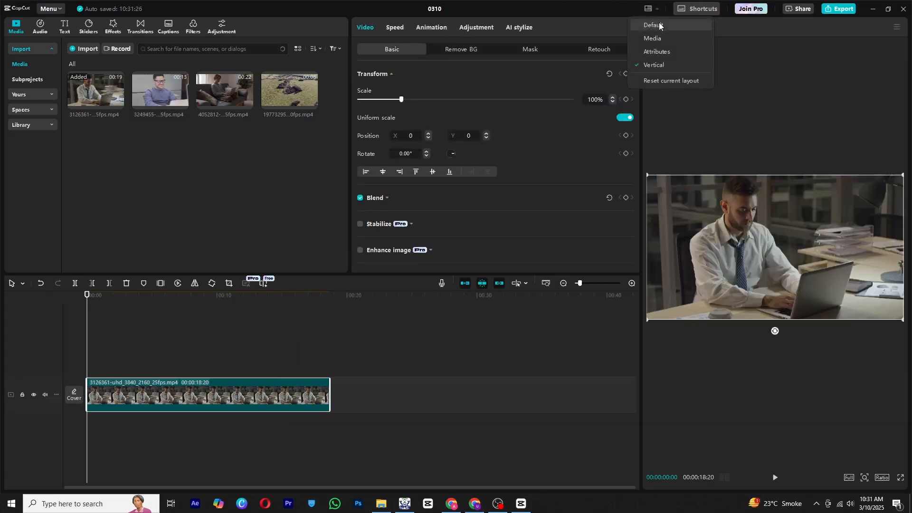
left_click(639, 27)
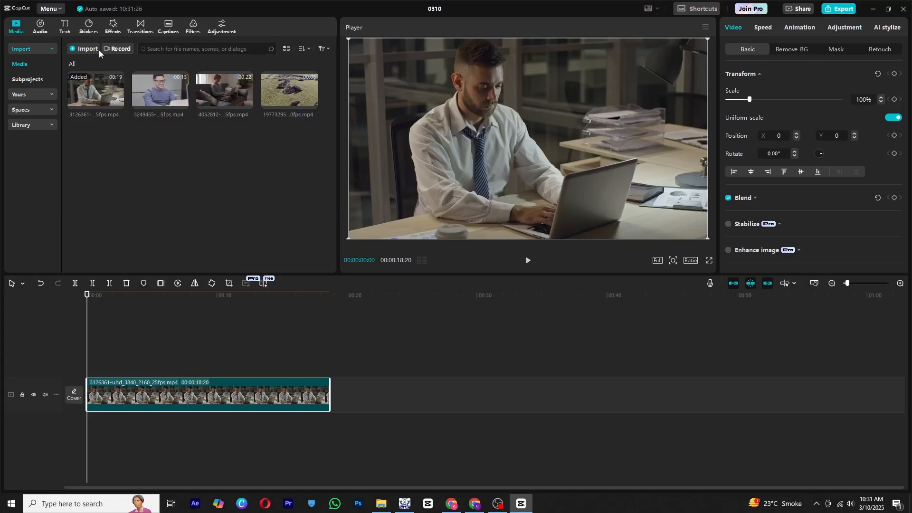
Add the name-and-title text template from the Trending text templates onto the timeline above the clip.
left_click(65, 26)
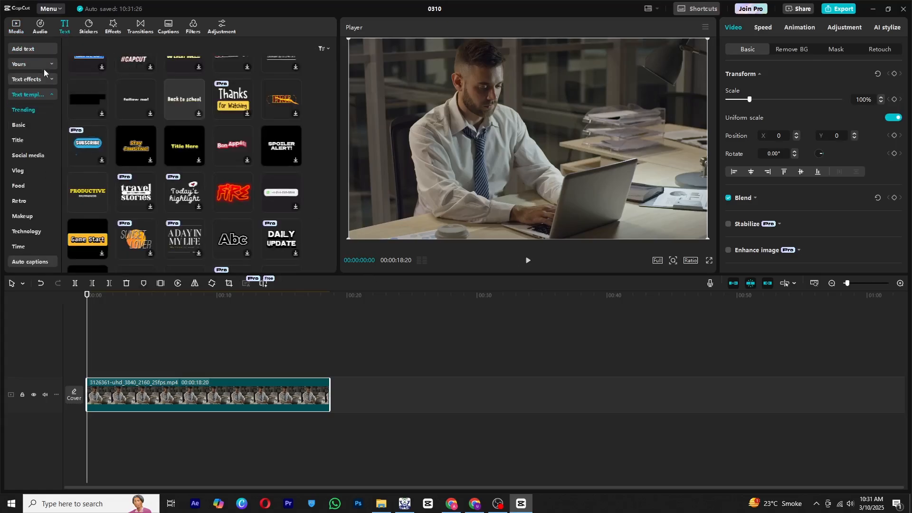
left_click(24, 49)
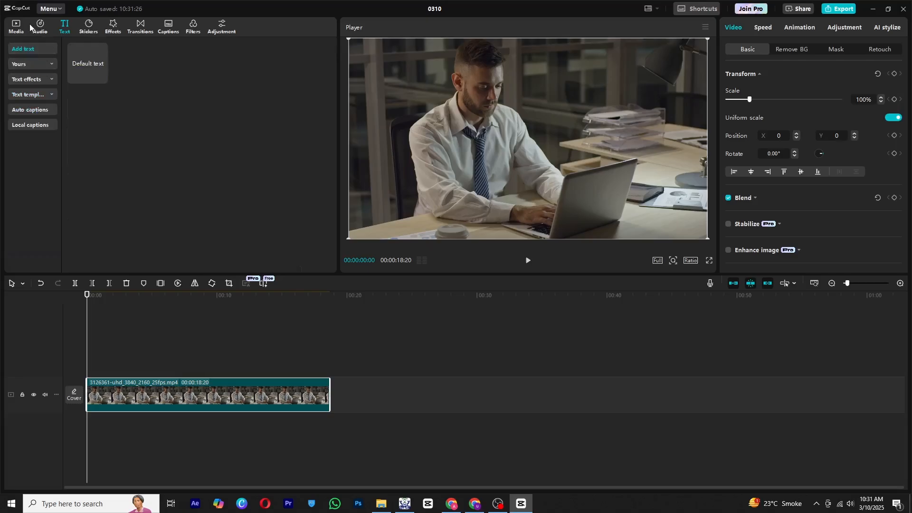
left_click(31, 94)
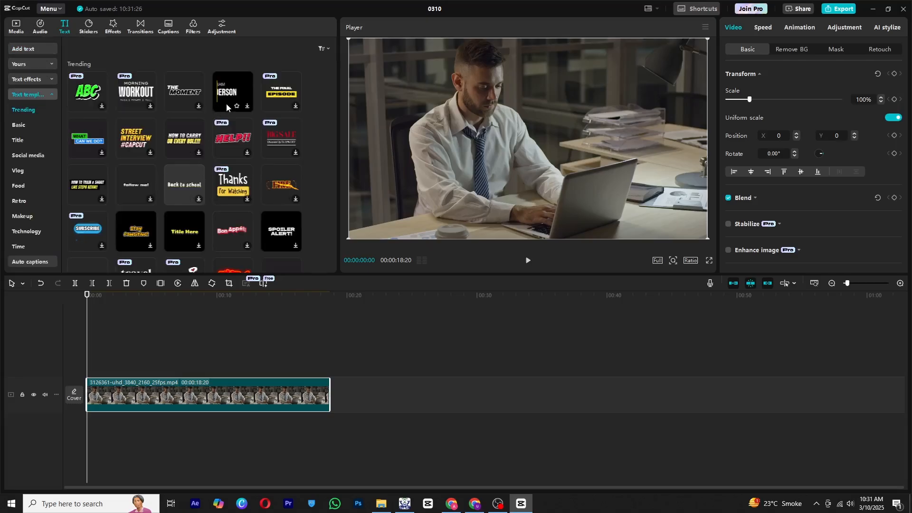
left_click_drag(233, 91, 330, 389)
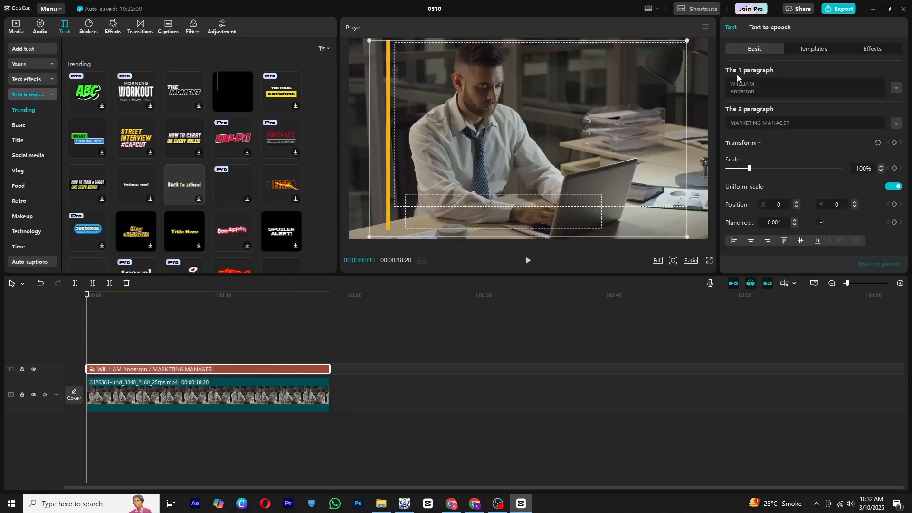
Shrink the title template to about 18% and move it to the video's top-left corner.
left_click_drag(746, 167, 712, 185)
left_click_drag(524, 136, 373, 51)
left_click_drag(373, 52, 372, 59)
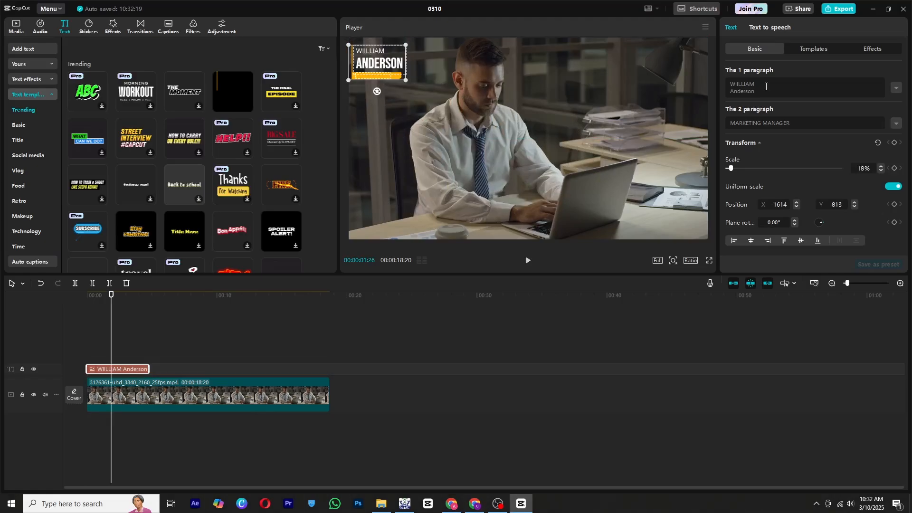
Replace the first paragraph with the presenter's name followed by 'explains'.
left_click(767, 87)
left_click_drag(755, 91, 729, 77)
type("usman expl")
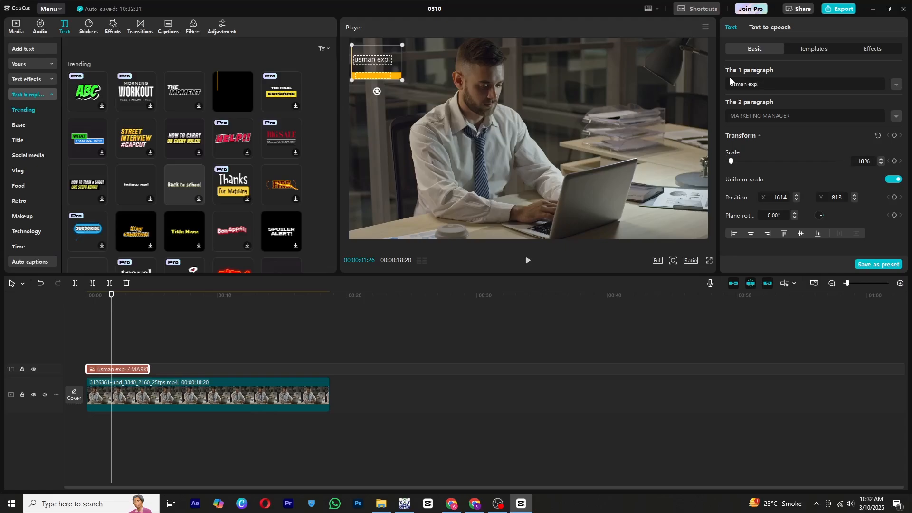
type("ains")
Set the second paragraph text to 'video editor'.
double_click(770, 117)
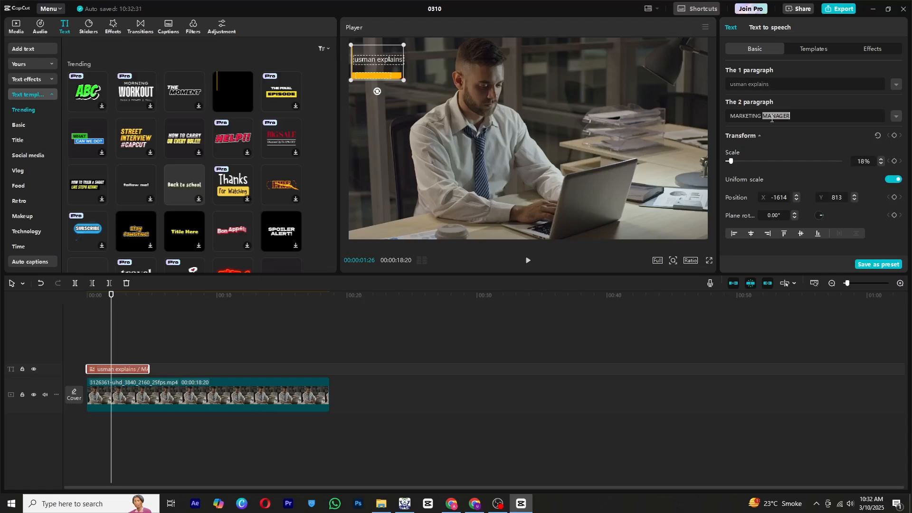
type("video editor")
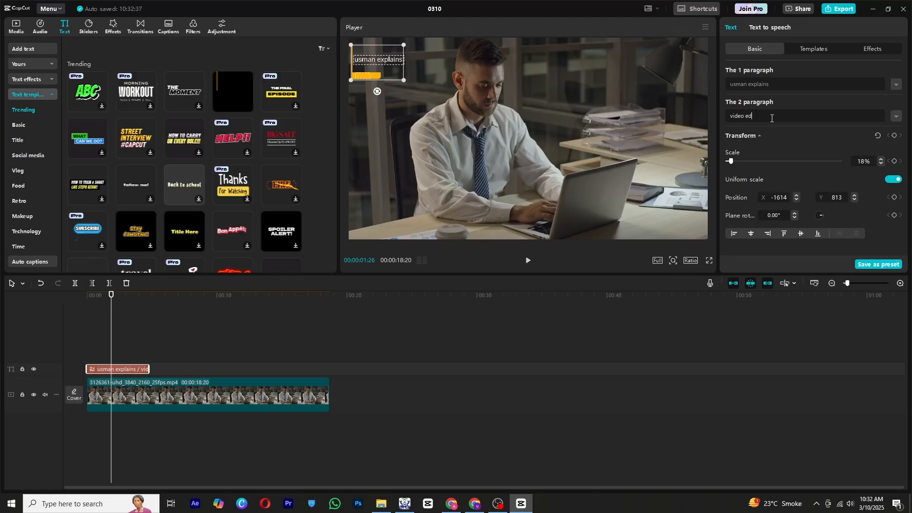
Enlarge the title overlay to about 25% scale.
left_click(134, 296)
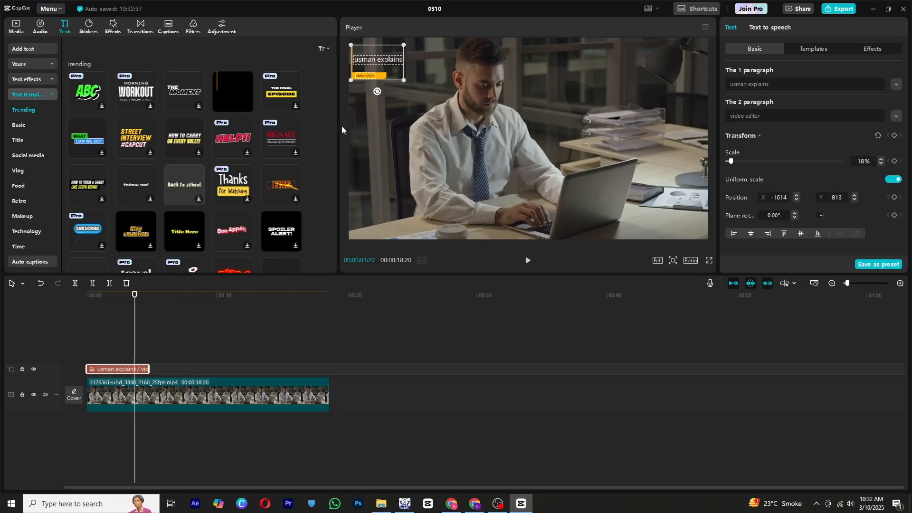
mouse_move(405, 81)
left_mouse_down()
mouse_move(415, 87)
mouse_move(391, 93)
left_mouse_up()
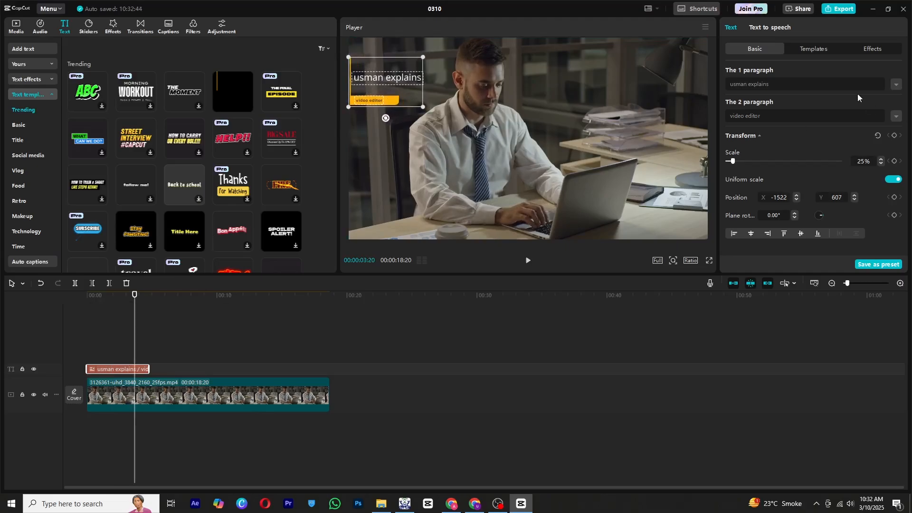
Change the first paragraph's font to HeadingNow Trial 68.
left_click(771, 85)
left_click(791, 104)
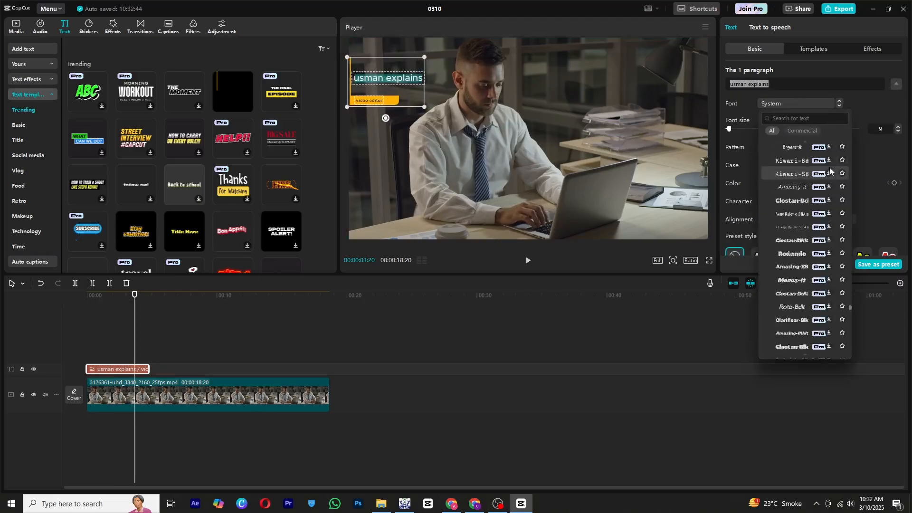
left_click(800, 164)
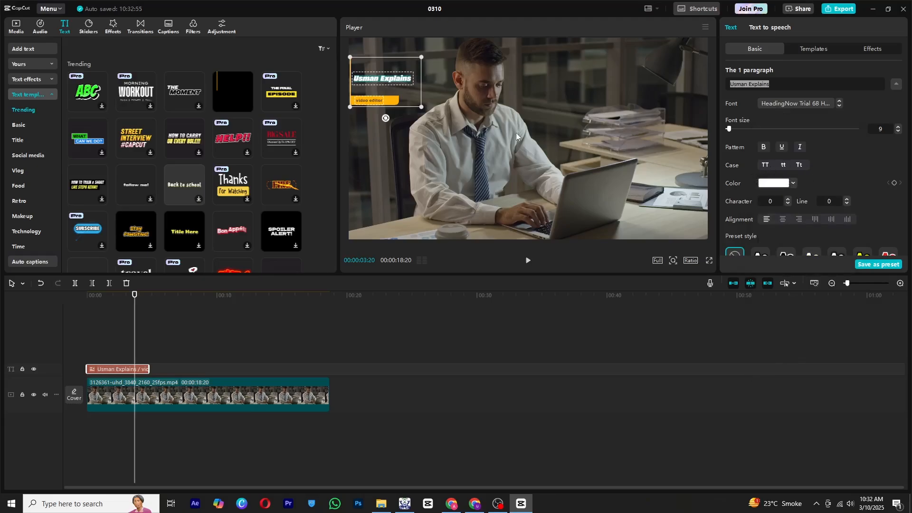
Break the first paragraph onto two lines after the name.
left_click(749, 84)
key("Return")
left_click(897, 88)
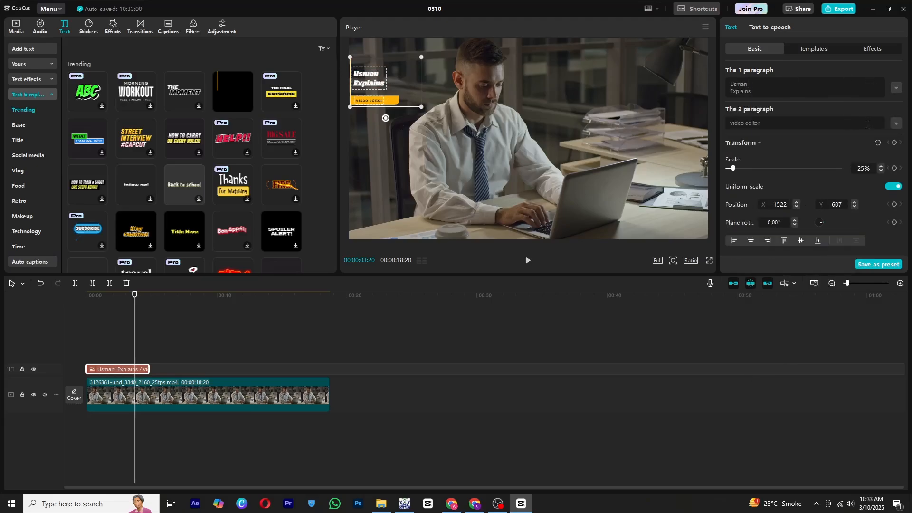
Set the second paragraph's font to HeadingNow Trial 68 and apply title case.
left_click(897, 123)
left_click(798, 142)
left_click(785, 185)
left_click(765, 206)
left_click(799, 204)
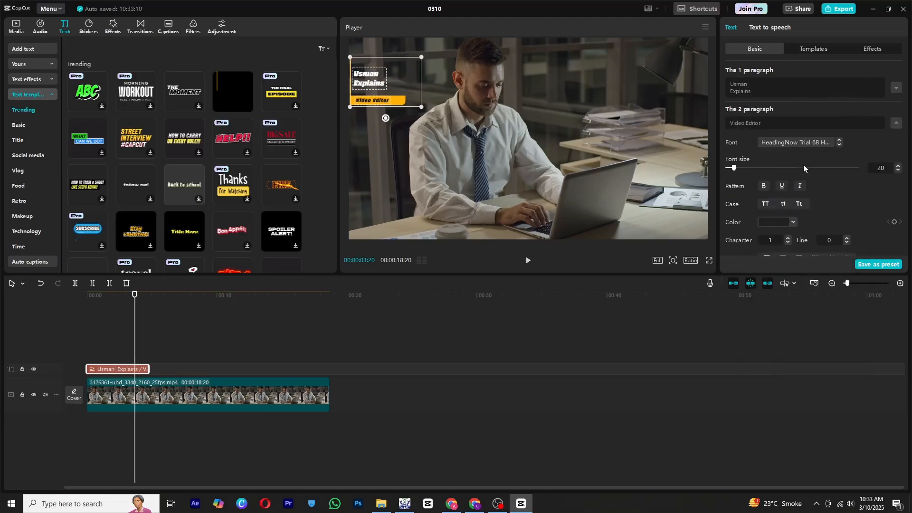
Enable Glow on the second paragraph and increase the glow range.
scroll(806, 169, "down", 6)
left_click(729, 115)
left_click(729, 115)
scroll(729, 142, "up", 2)
left_click(729, 155)
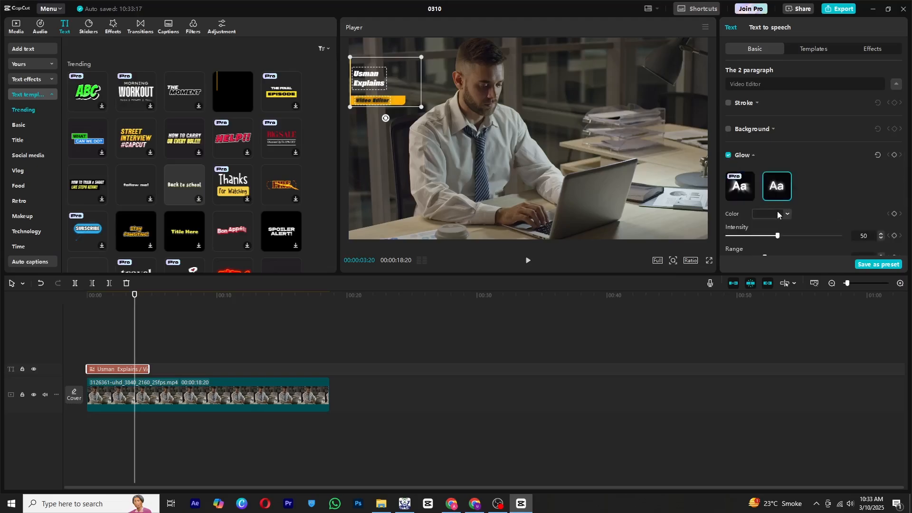
scroll(784, 209, "down", 3)
scroll(765, 213, "up", 2)
scroll(765, 214, "down", 3)
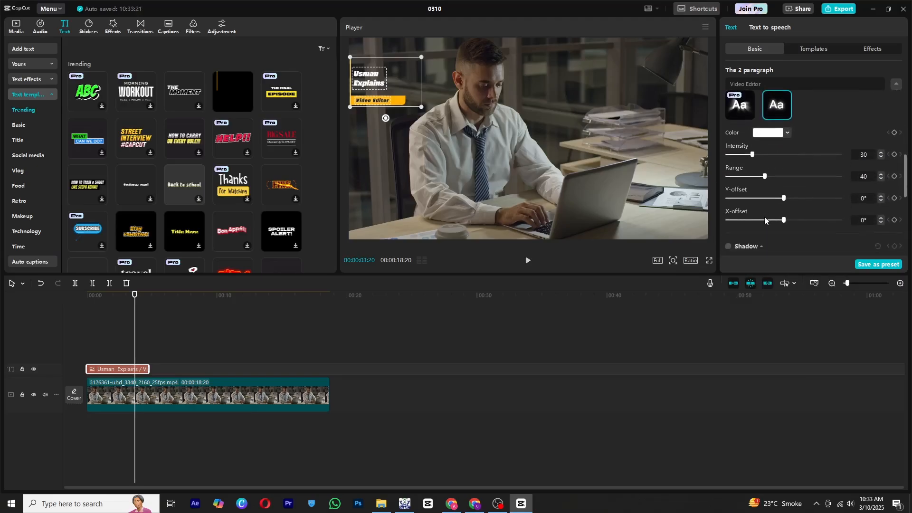
left_click_drag(765, 177, 841, 177)
Play back the title overlay from the start of the timeline.
left_click(90, 298)
key("space")
left_click(44, 298)
key("space")
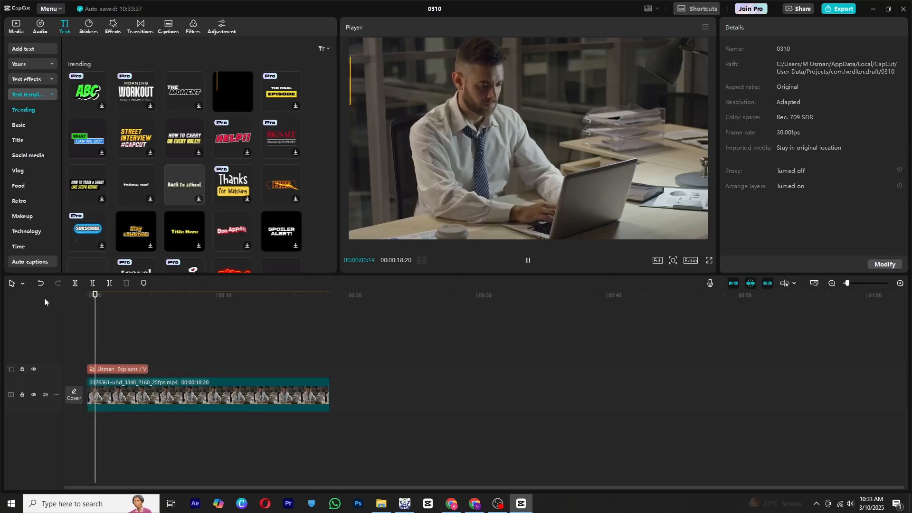
key("space")
Add the phone-number call template to the timeline at about 10 seconds.
scroll(100, 147, "down", 3)
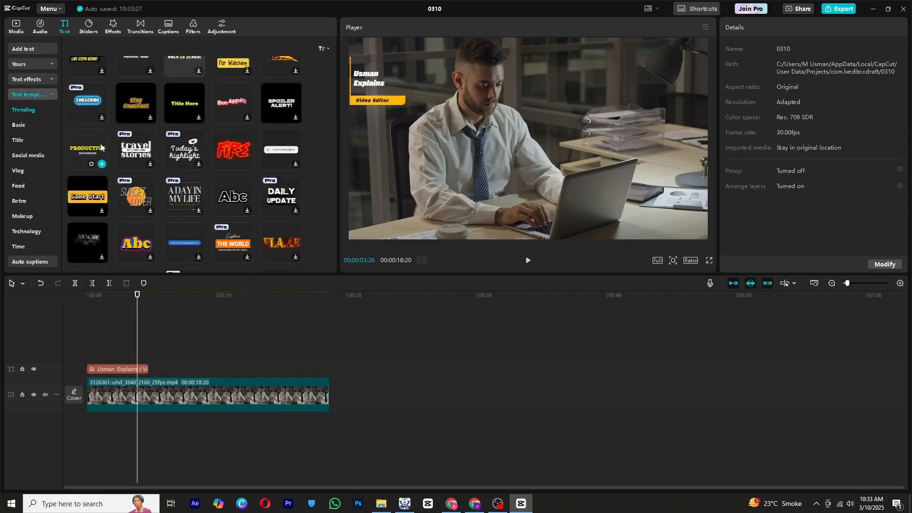
scroll(193, 187, "down", 2)
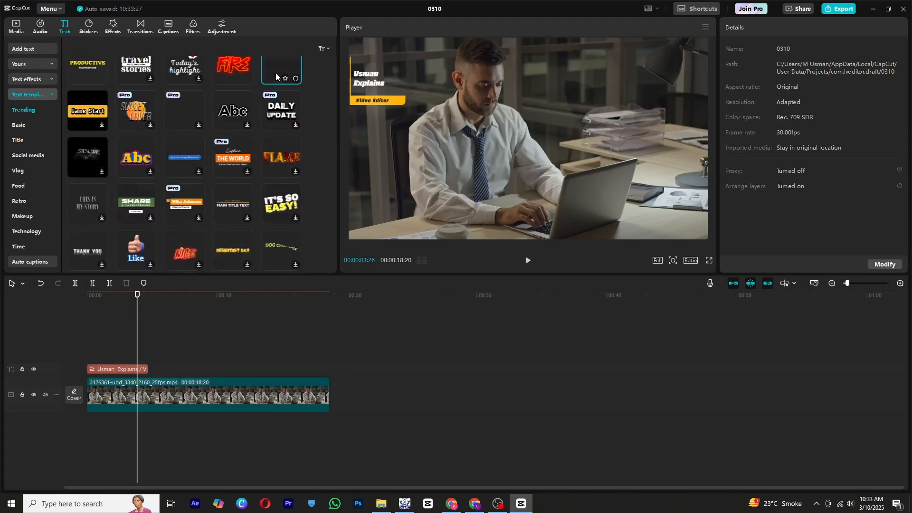
scroll(280, 81, "up", 1)
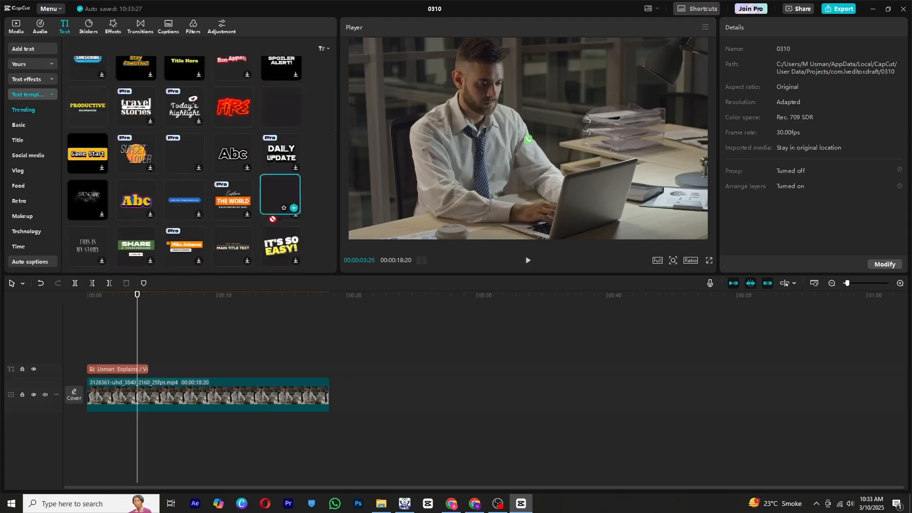
left_click_drag(273, 219, 220, 369)
Play the phone-number template preview.
mouse_move(216, 298)
left_mouse_down()
mouse_move(249, 305)
mouse_move(218, 308)
left_mouse_up()
key("space")
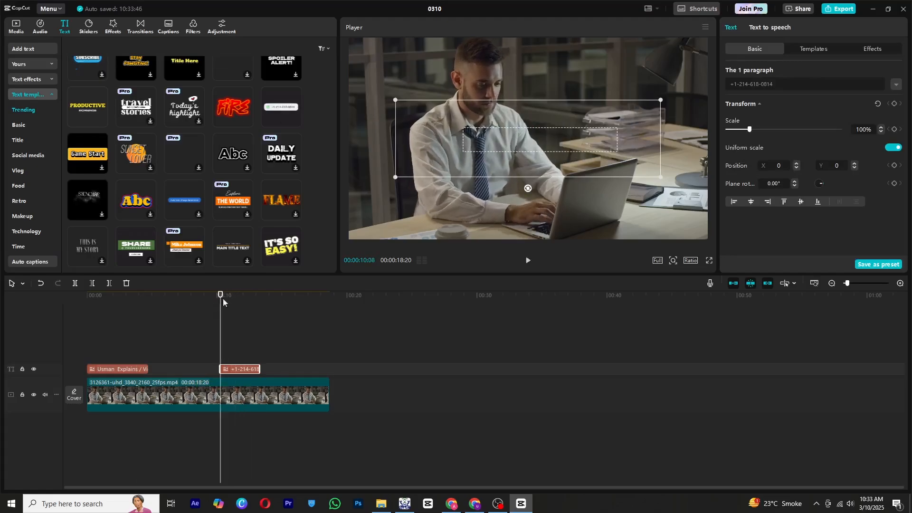
key("space")
key("space")
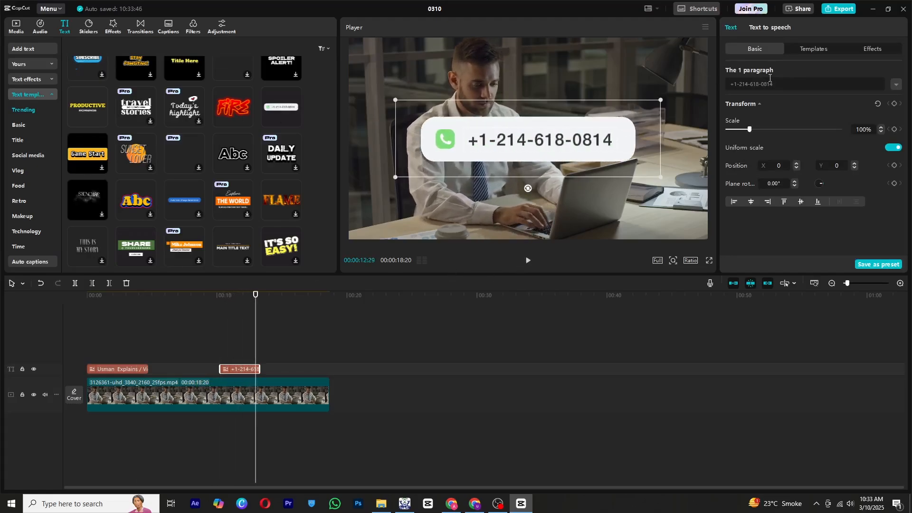
Delete the phone-number template clip from the timeline.
left_click(770, 83)
scroll(760, 223, "down", 6)
left_click_drag(255, 299, 252, 369)
key("Delete")
Add main video.mp4 to the empty timeline.
left_click(467, 502)
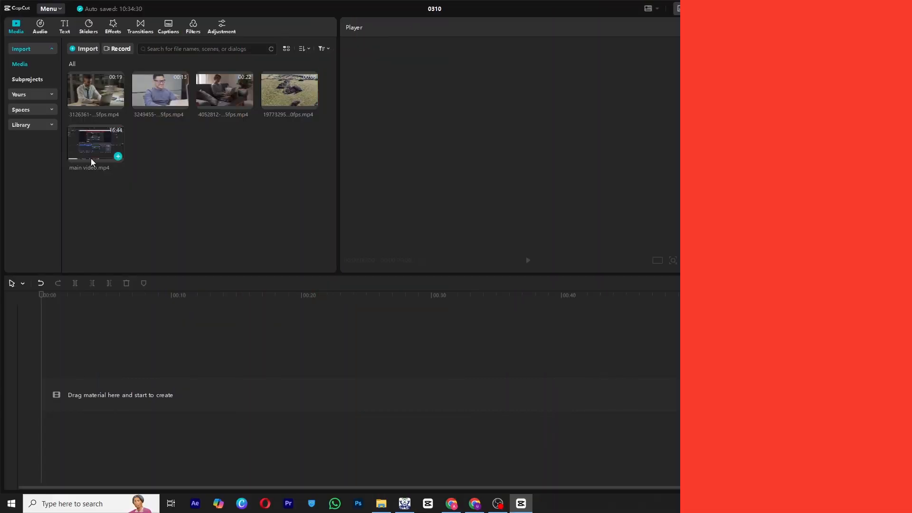
left_click_drag(91, 159, 109, 366)
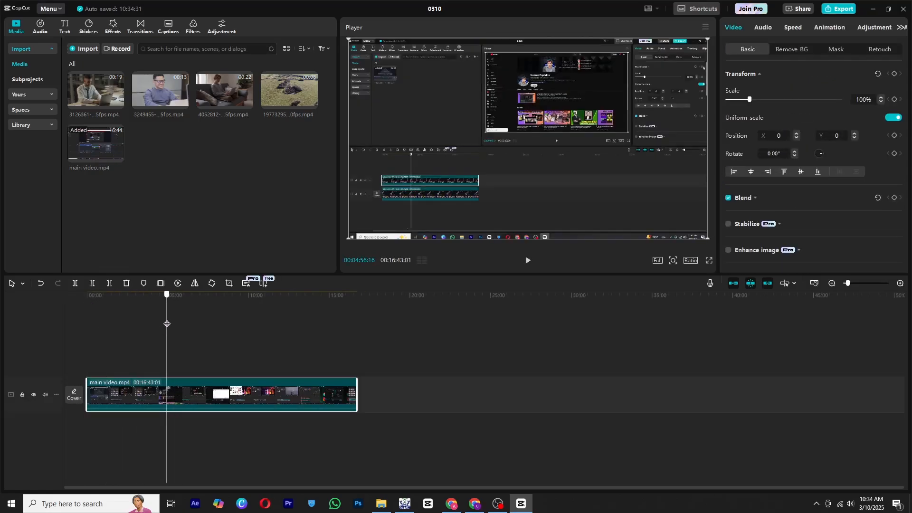
Place the 3249455 stock clip on a new track above the main video at the start.
left_click(140, 328)
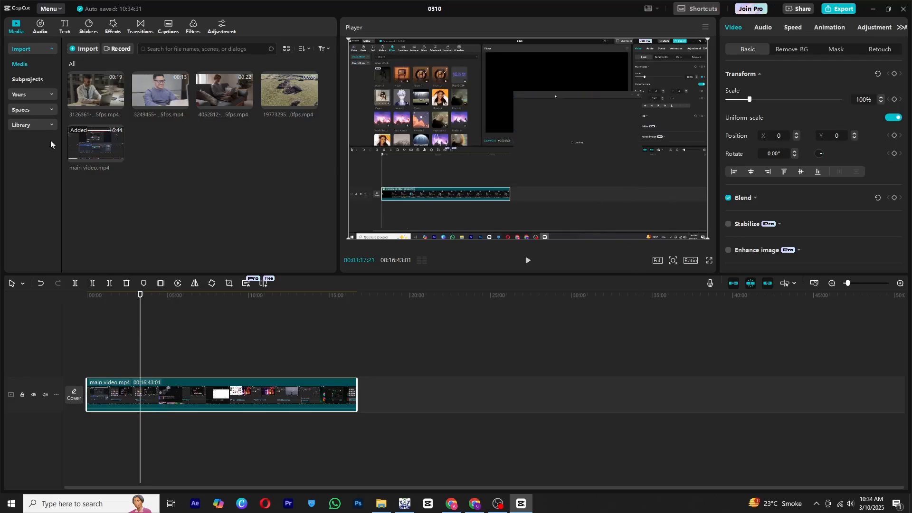
left_click_drag(106, 299, 84, 297)
left_click_drag(157, 93, 90, 358)
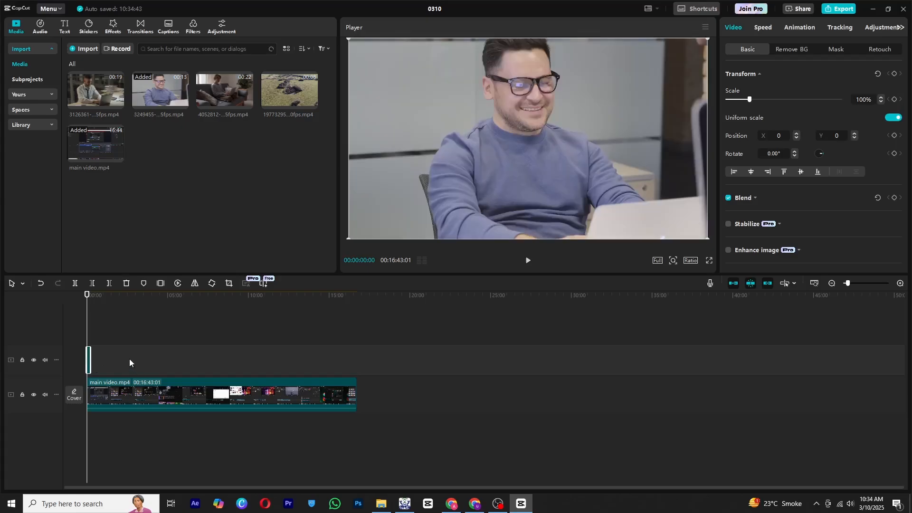
Shrink the overlay clip to about 39% and move it to the bottom-right corner.
scroll(129, 358, "up", 5)
scroll(130, 358, "up", 3)
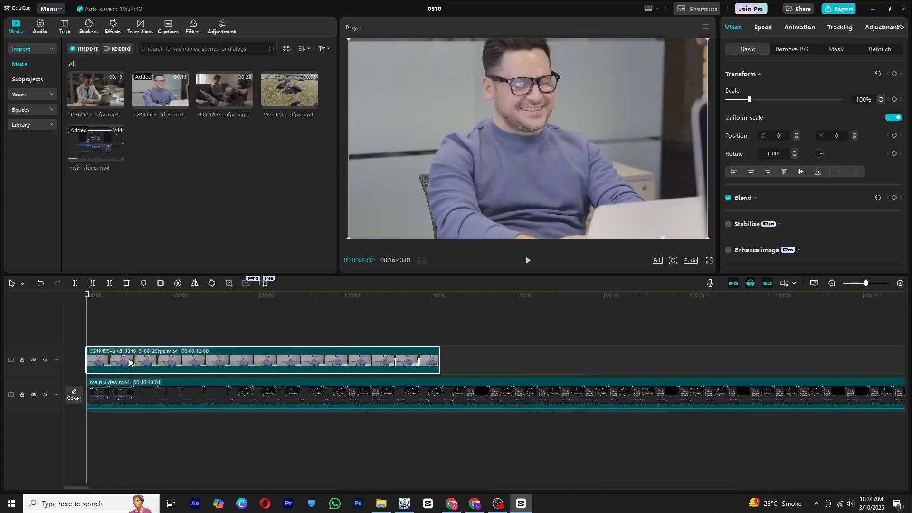
scroll(121, 367, "down", 2)
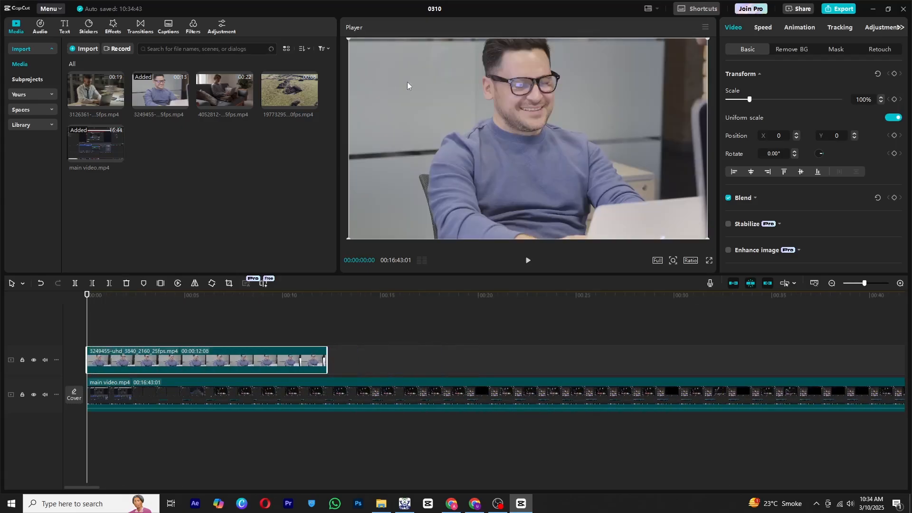
left_click_drag(709, 42, 598, 100)
left_click_drag(553, 128, 652, 184)
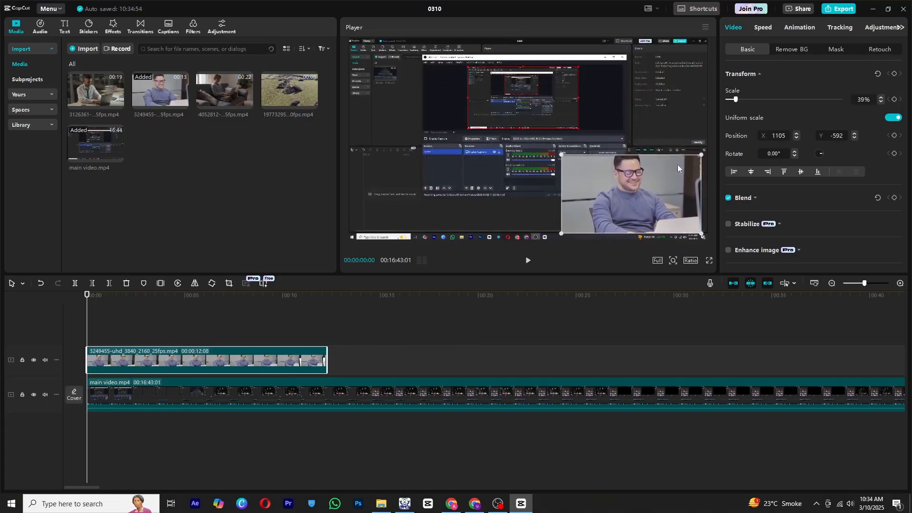
Apply a Rectangle mask to the overlay clip and adjust its frame.
scroll(751, 167, "down", 5)
scroll(754, 145, "down", 2)
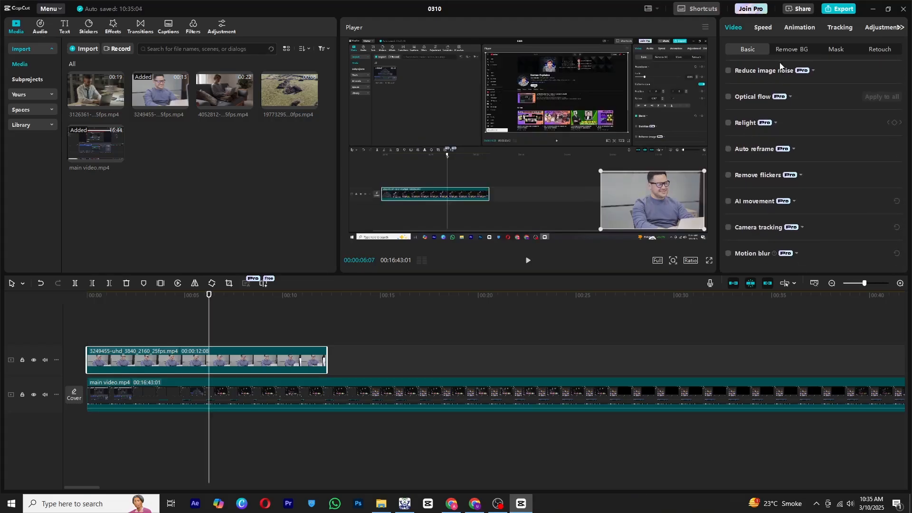
left_click(835, 50)
left_click(758, 92)
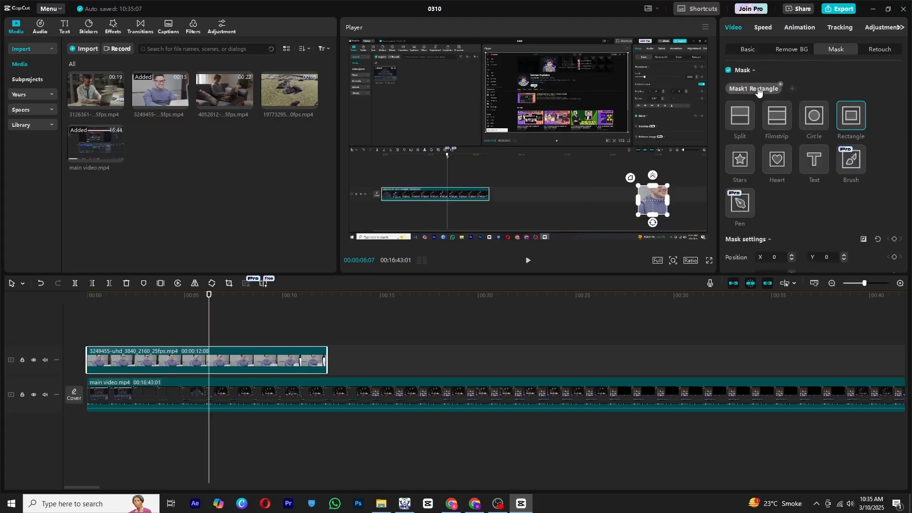
mouse_move(666, 186)
left_mouse_down()
mouse_move(743, 65)
mouse_move(666, 184)
left_mouse_up()
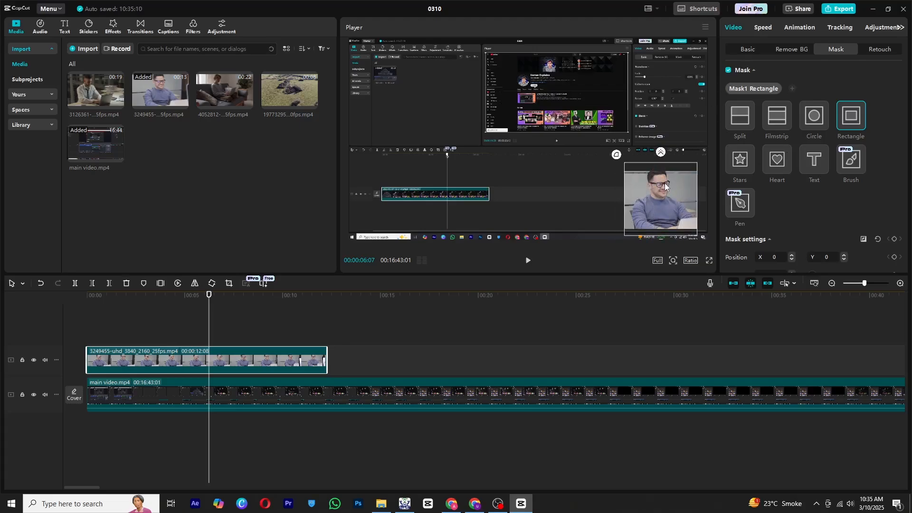
Switch the overlay's mask to Circle and reposition it over the face.
left_click(817, 117)
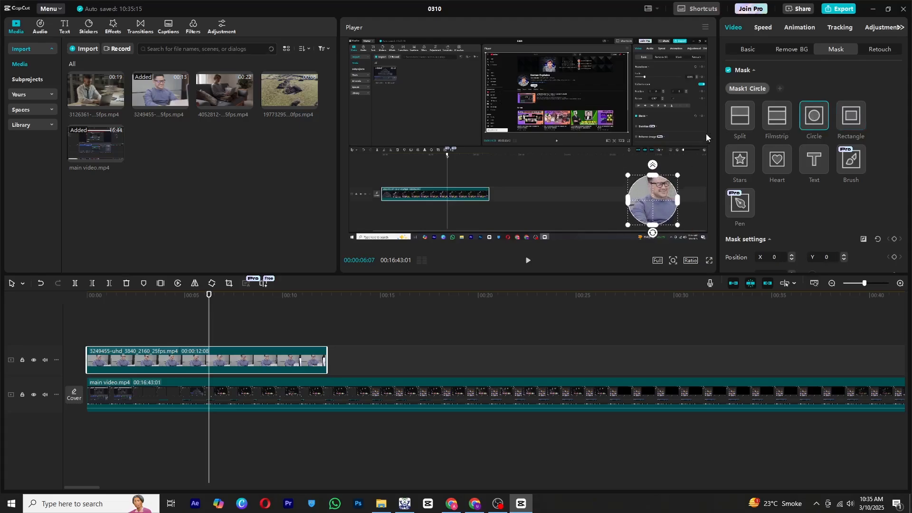
left_click_drag(654, 216, 656, 215)
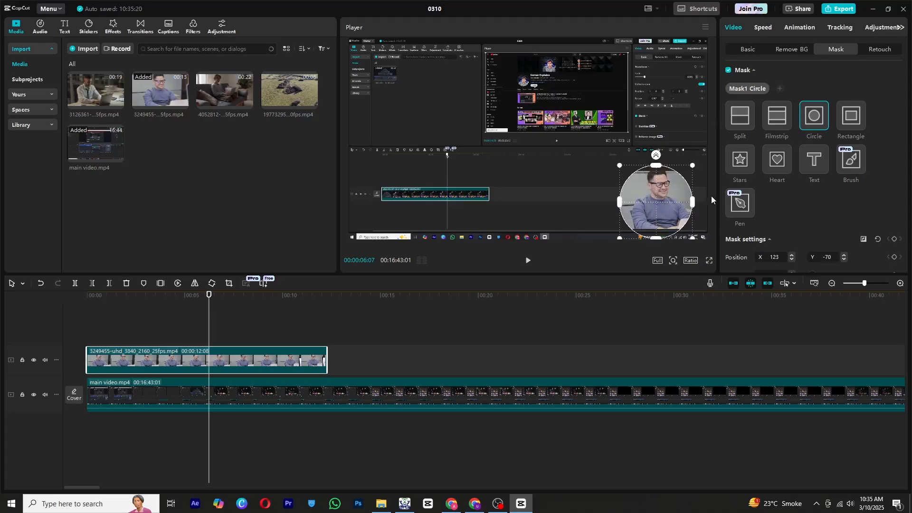
Switch the overlay's mask to Stars and adjust its size and position.
left_click(741, 153)
left_click_drag(667, 187, 702, 151)
left_click_drag(671, 201, 667, 196)
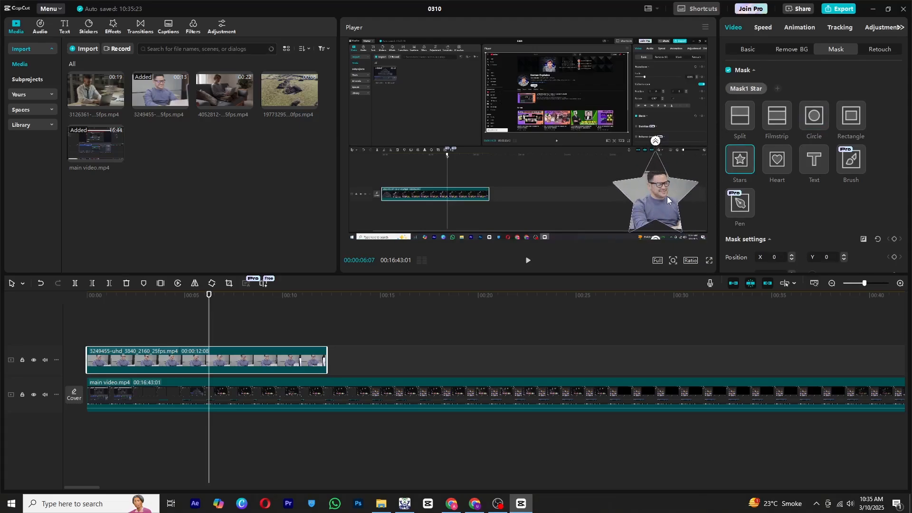
Switch the overlay's mask to Heart and enlarge it around the face.
left_click(777, 169)
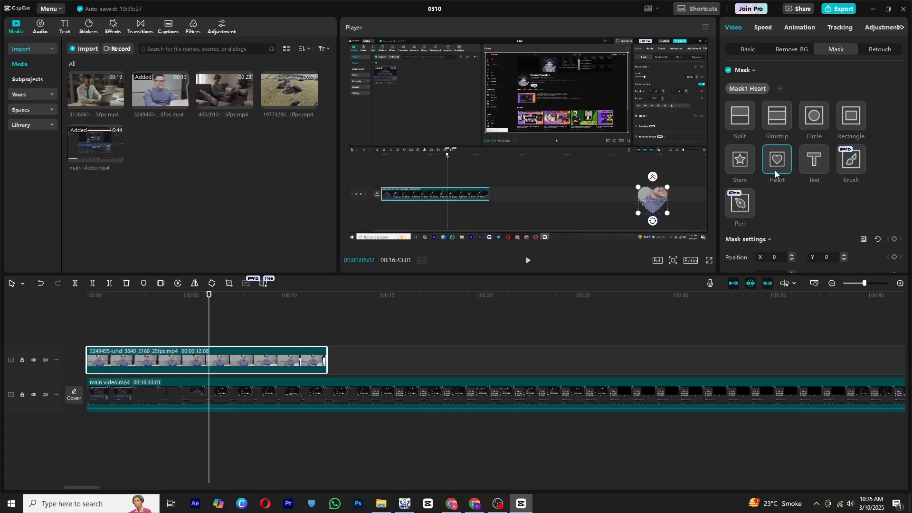
left_click_drag(666, 190, 714, 124)
left_click_drag(666, 202, 669, 200)
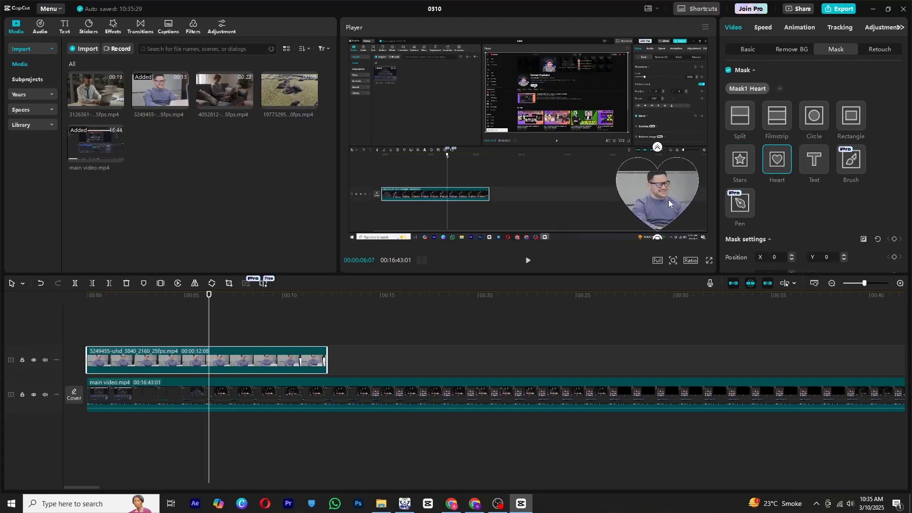
Increase the heart mask's feather.
scroll(798, 203, "down", 2)
scroll(797, 199, "down", 2)
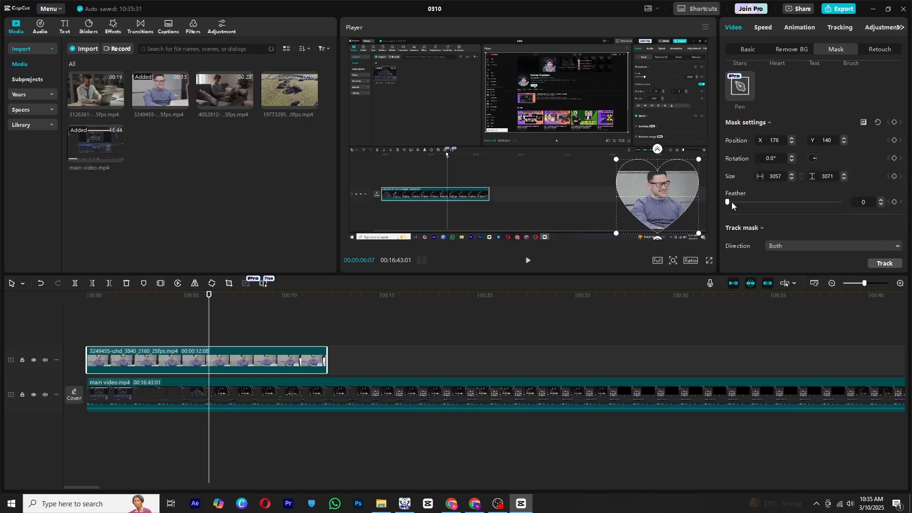
left_click_drag(729, 201, 772, 202)
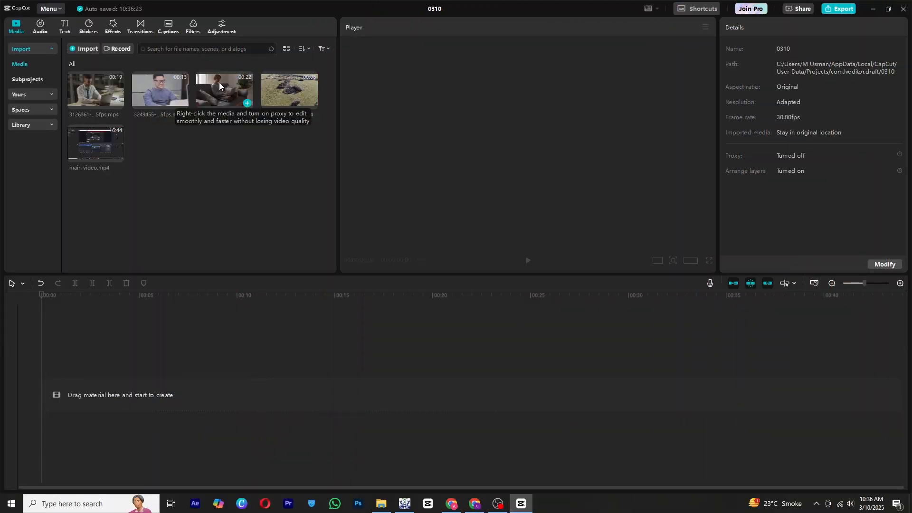
Add the sofa laptop clip to a new timeline and place a default text layer over it.
left_click_drag(219, 81, 88, 378)
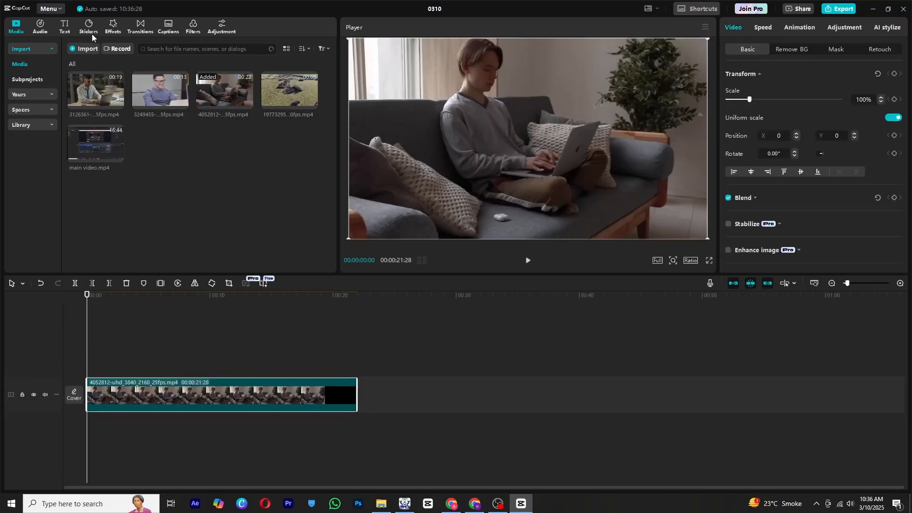
left_click(64, 27)
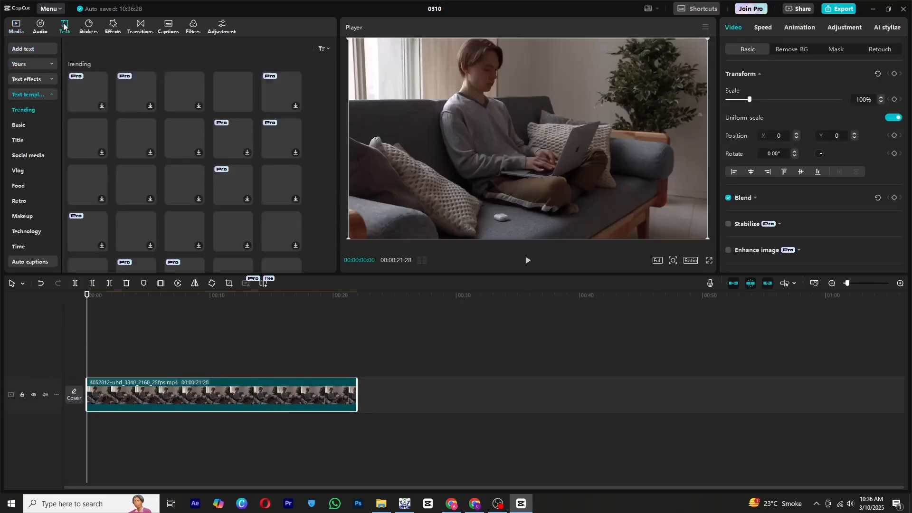
left_click(22, 48)
left_click_drag(88, 63, 356, 397)
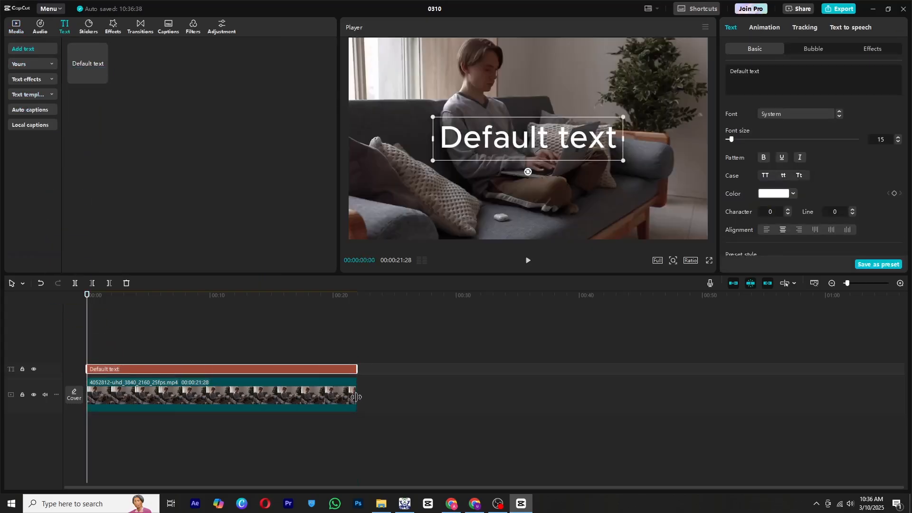
Change the text to welcome.
left_click(770, 69)
type("welcoem")
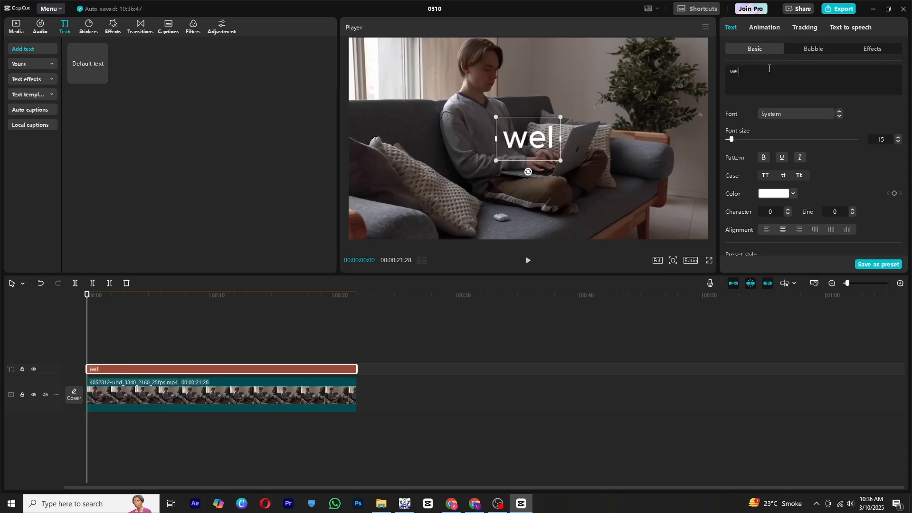
key("BackSpace")
key("BackSpace")
type("me")
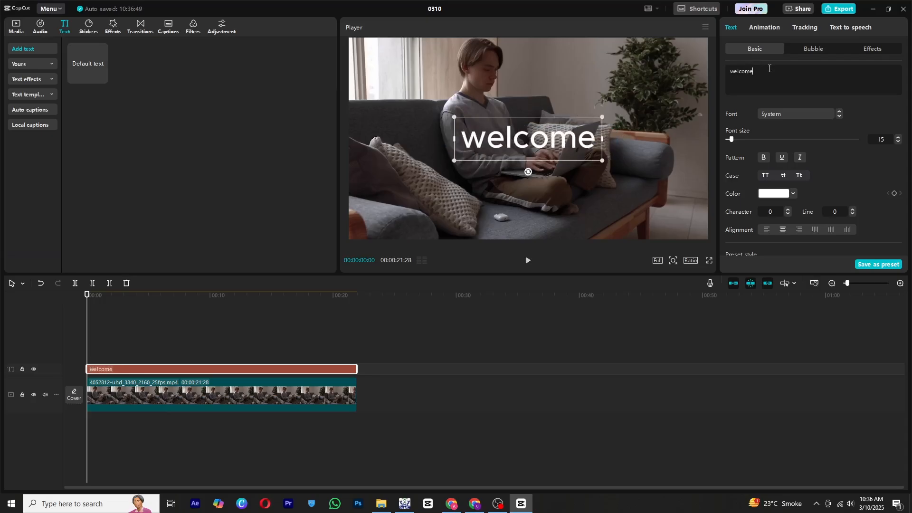
Set the font to HeadingNow Trial 68, then enlarge the title and move it toward the bottom of the frame.
left_click(766, 118)
left_click(794, 171)
left_click(798, 172)
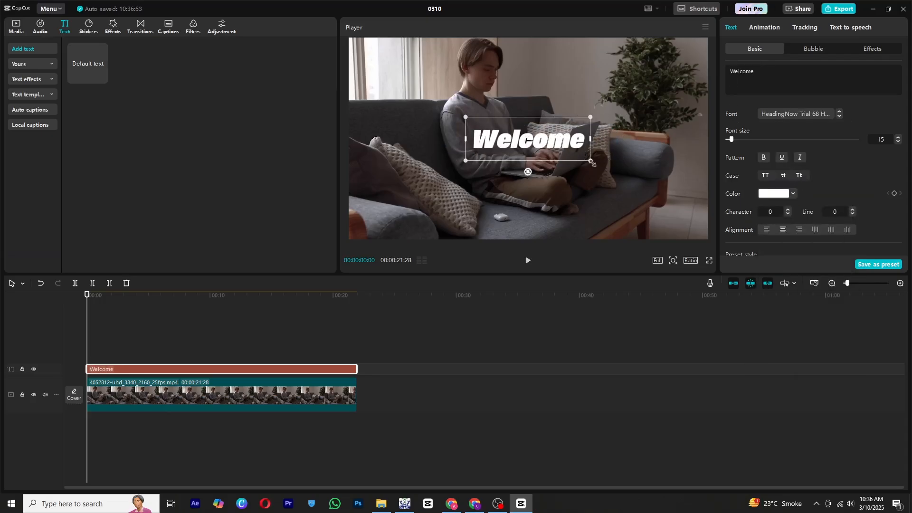
left_click_drag(593, 163, 615, 169)
left_click_drag(531, 143, 534, 211)
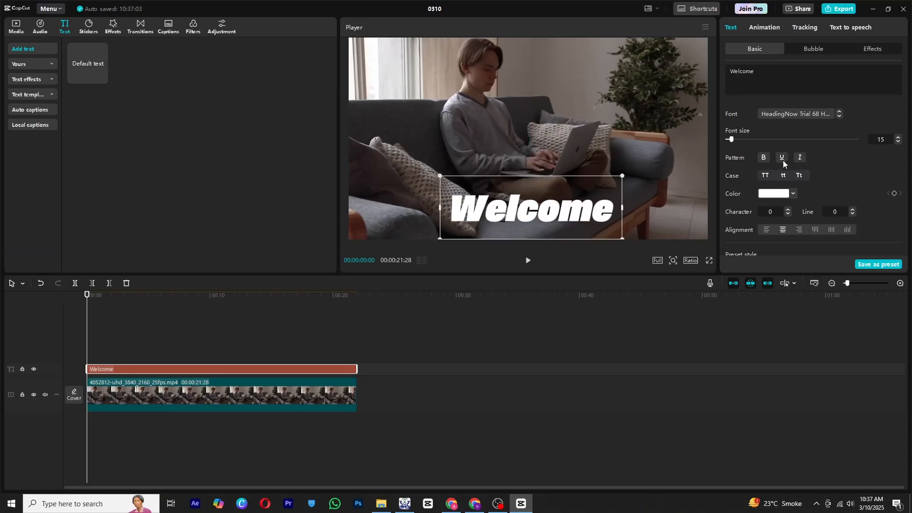
Set the text color to yellow E6DC1E.
left_click(774, 194)
mouse_move(817, 215)
left_mouse_down()
mouse_move(863, 196)
mouse_move(829, 212)
left_mouse_up()
left_click(768, 273)
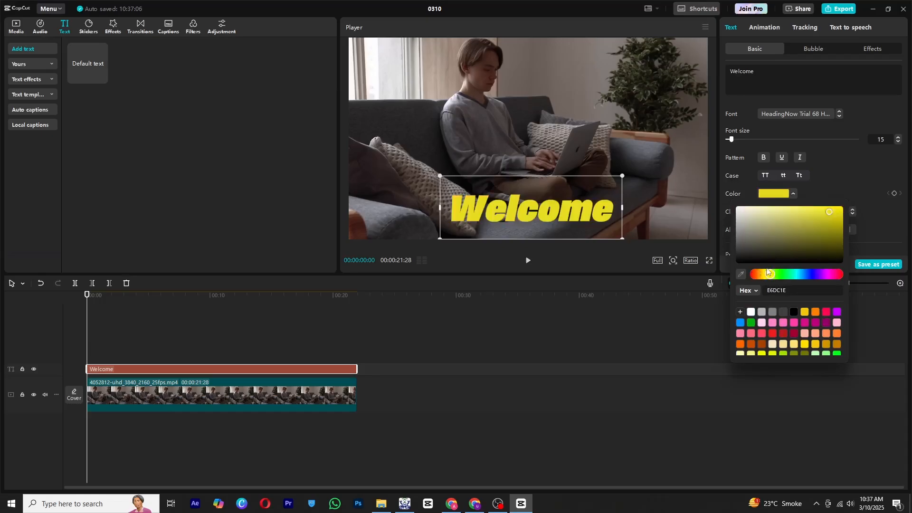
left_click(835, 170)
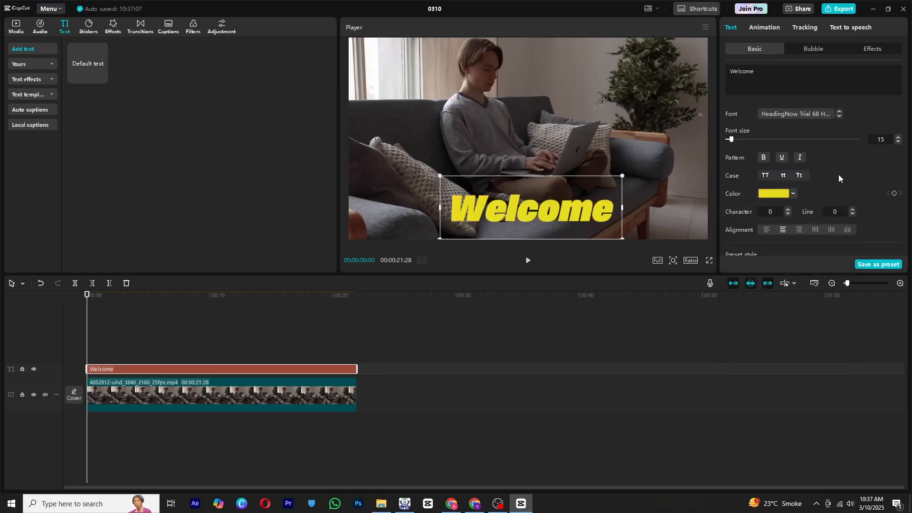
Try a text preset style, then clear the preset and set the text opacity to 100%.
scroll(839, 175, "down", 5)
scroll(837, 130, "up", 1)
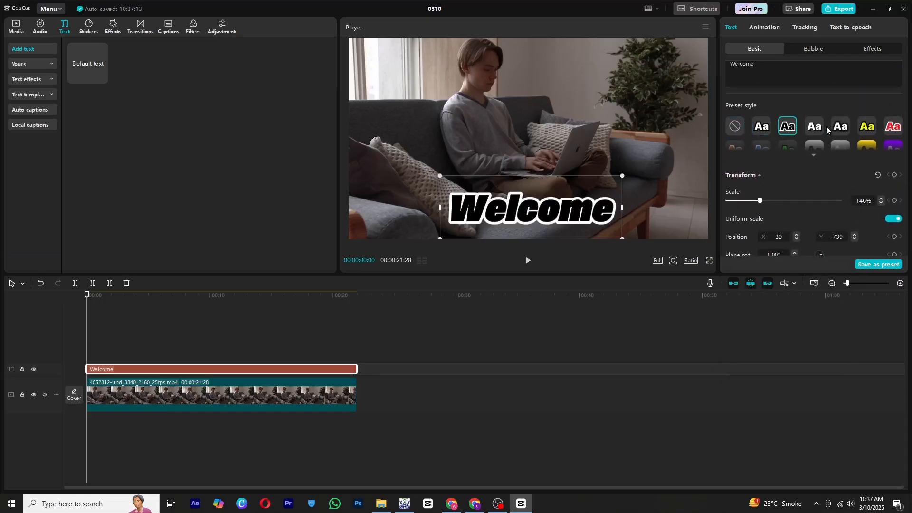
left_click(894, 126)
left_click(729, 127)
scroll(748, 183, "down", 3)
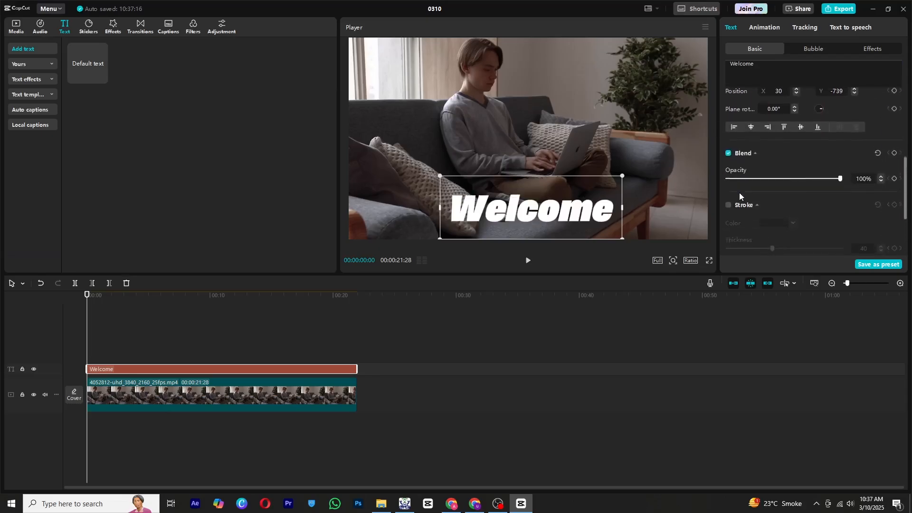
left_click_drag(800, 178, 842, 175)
scroll(734, 142, "down", 2)
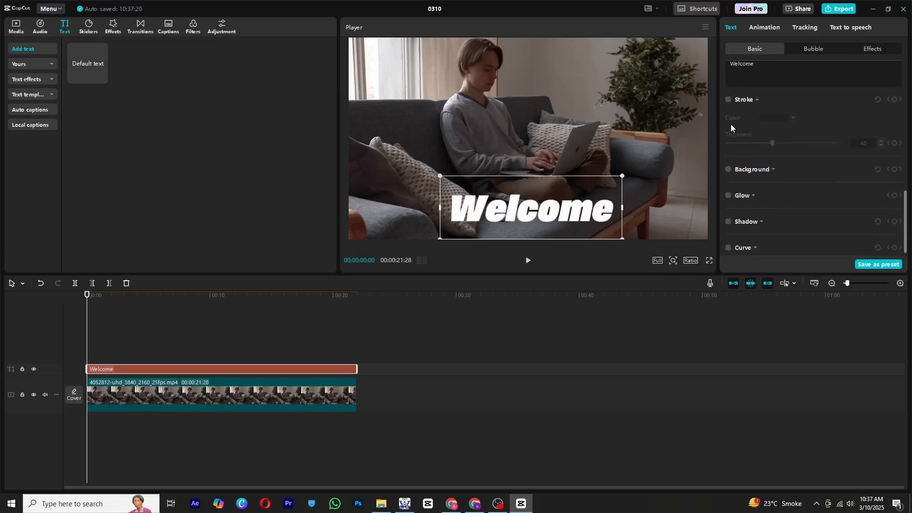
left_click(729, 100)
left_click_drag(770, 143, 734, 143)
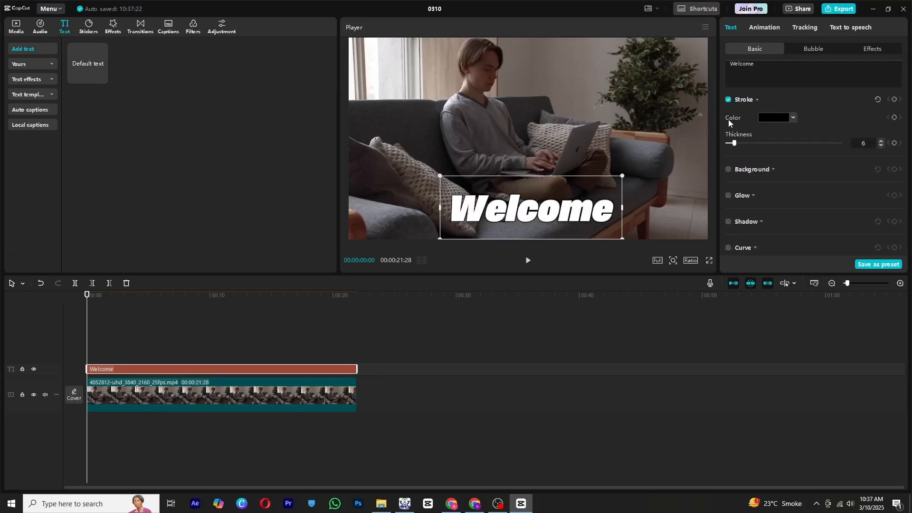
left_click(729, 100)
Try a text background at 64% opacity, 9% height, 0% width and 56% Y-offset, then disable it.
left_click(729, 170)
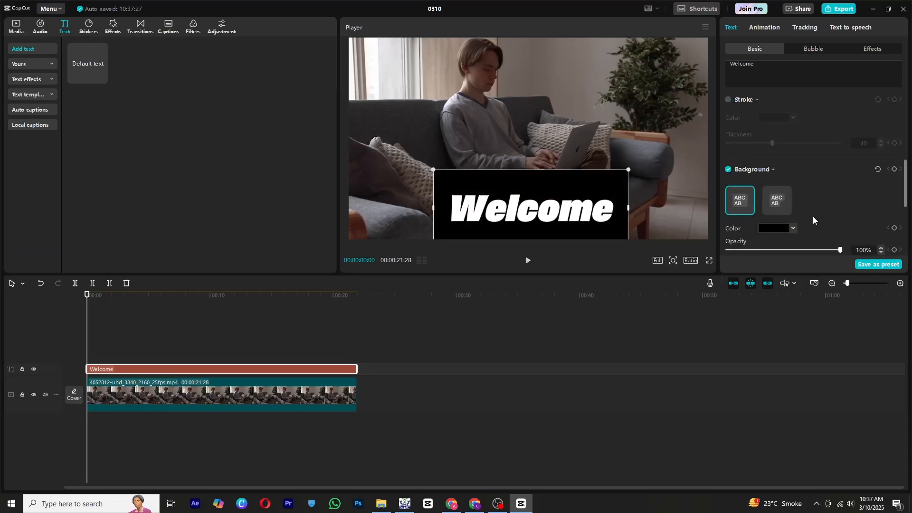
scroll(813, 215, "down", 1)
left_click_drag(840, 215, 800, 217)
left_click_drag(728, 238, 843, 228)
scroll(822, 191, "down", 1)
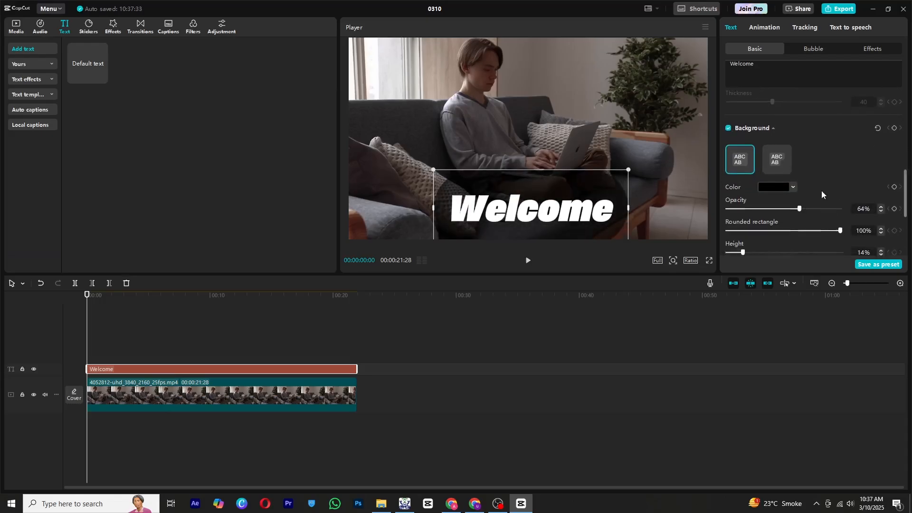
scroll(745, 227, "down", 1)
left_click_drag(743, 191, 727, 213)
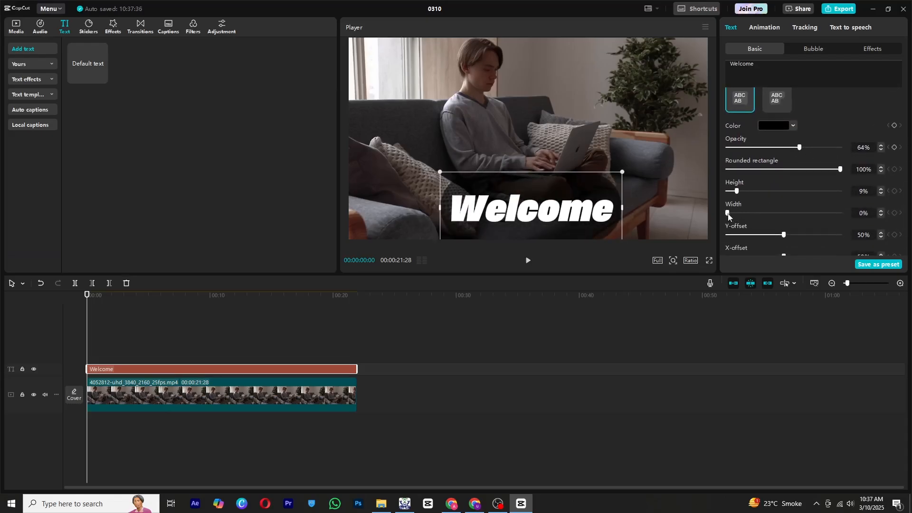
scroll(808, 199, "down", 2)
left_click_drag(784, 143, 787, 142)
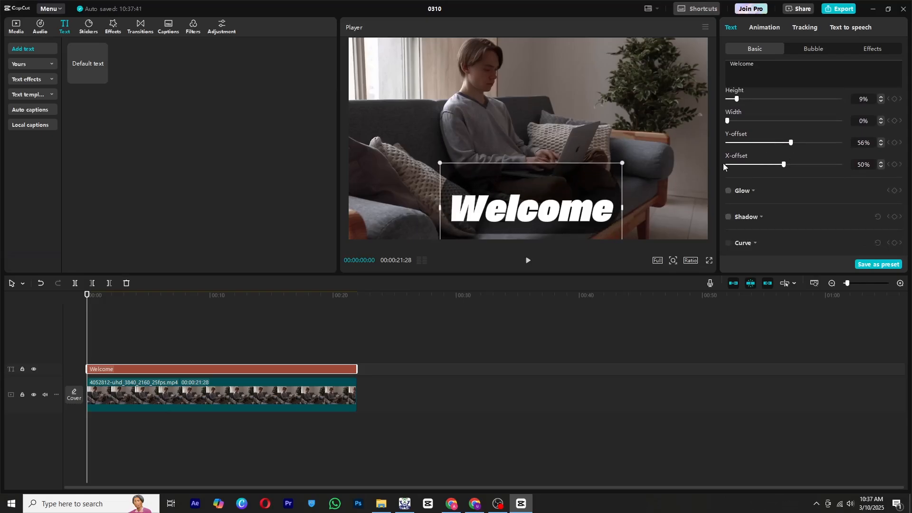
scroll(741, 153, "up", 3)
left_click(728, 112)
Enable glow on the text and adjust its color and intensity sliders.
scroll(786, 167, "down", 4)
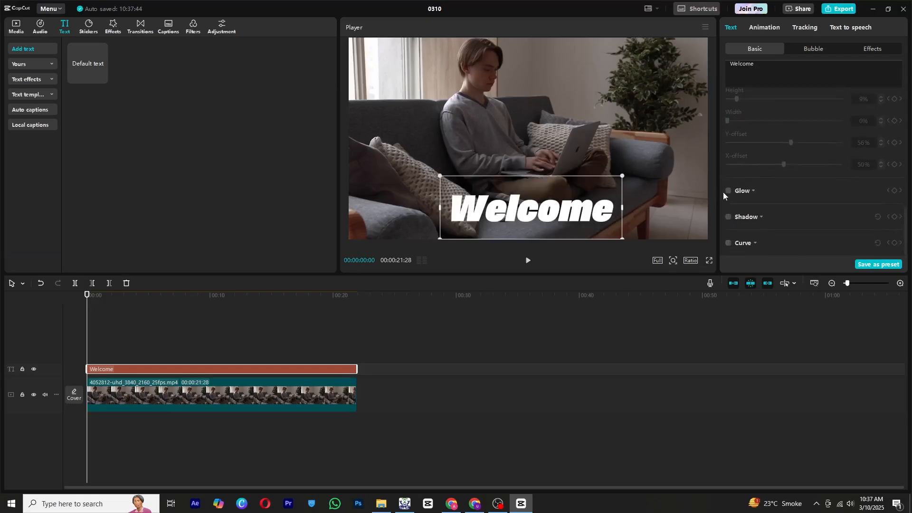
left_click(728, 191)
left_click(772, 222)
scroll(777, 214, "down", 3)
left_click_drag(778, 168, 744, 169)
scroll(765, 186, "up", 1)
left_click_drag(765, 198, 842, 197)
scroll(769, 163, "up", 10)
Apply an in-animation to the text, trying Typewriter with a 3.4 s duration and then Type 2.
left_click(774, 33)
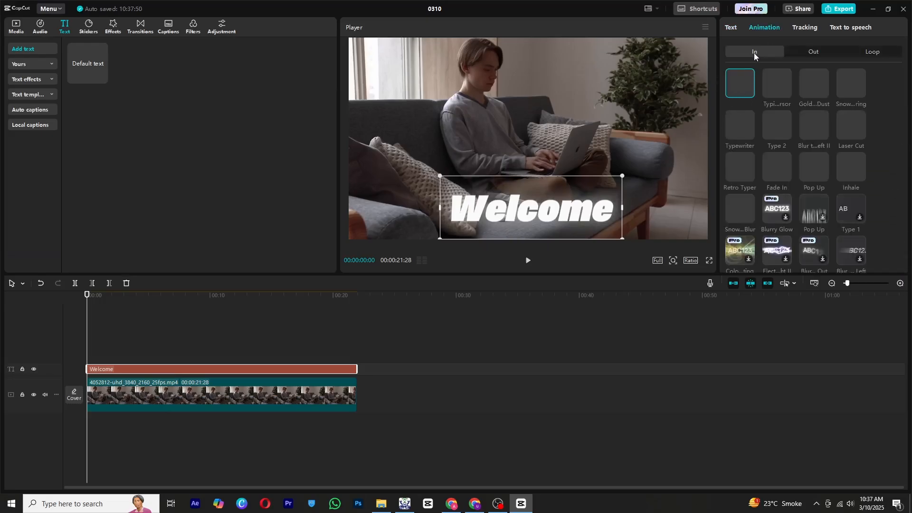
left_click(750, 120)
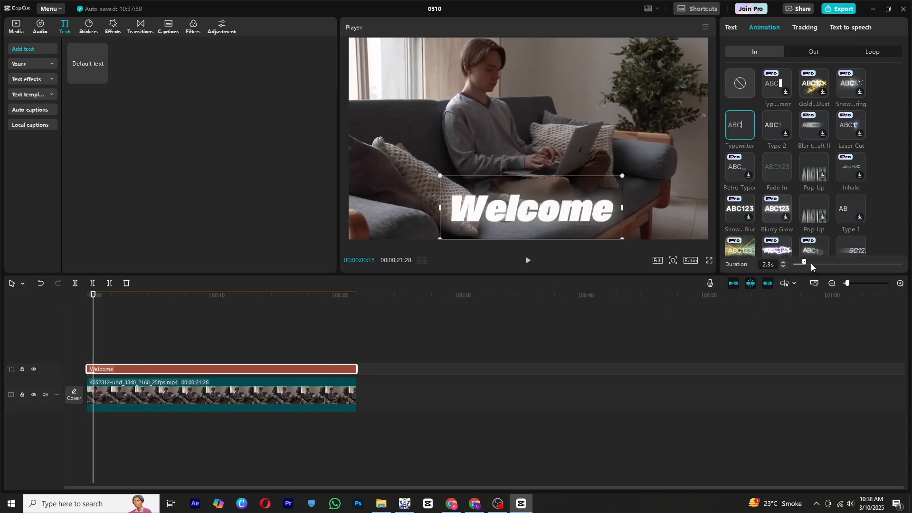
left_click_drag(836, 267, 811, 267)
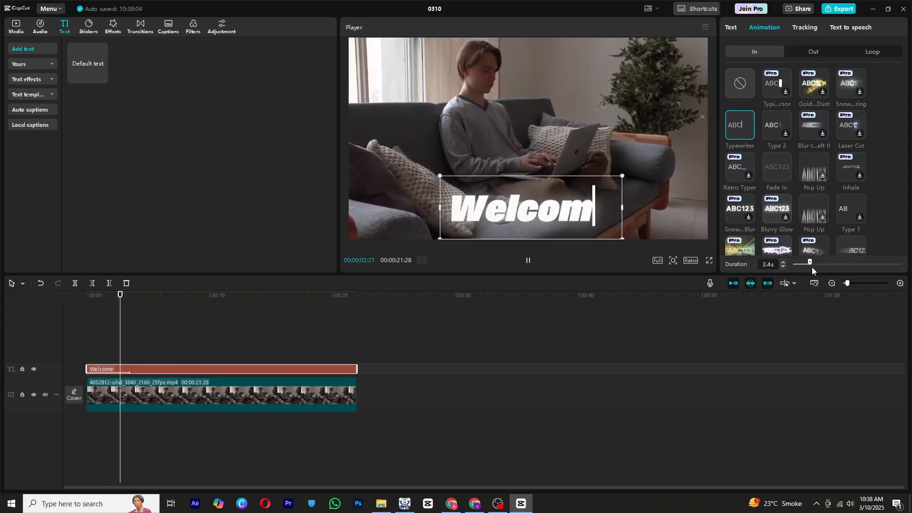
left_click(780, 124)
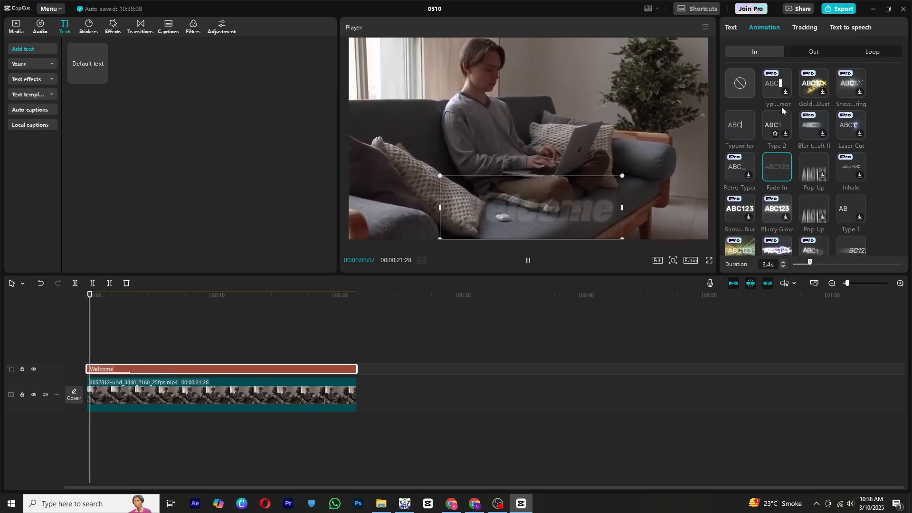
left_click(788, 121)
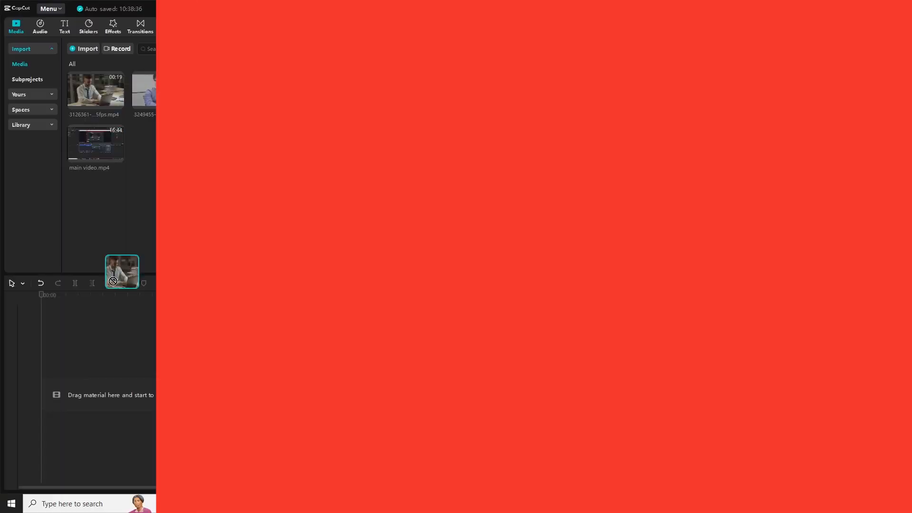
Add the office desk clip to a new timeline and stretch a custom adjustment layer over its full length.
left_click_drag(122, 281, 103, 356)
scroll(169, 326, "up", 3)
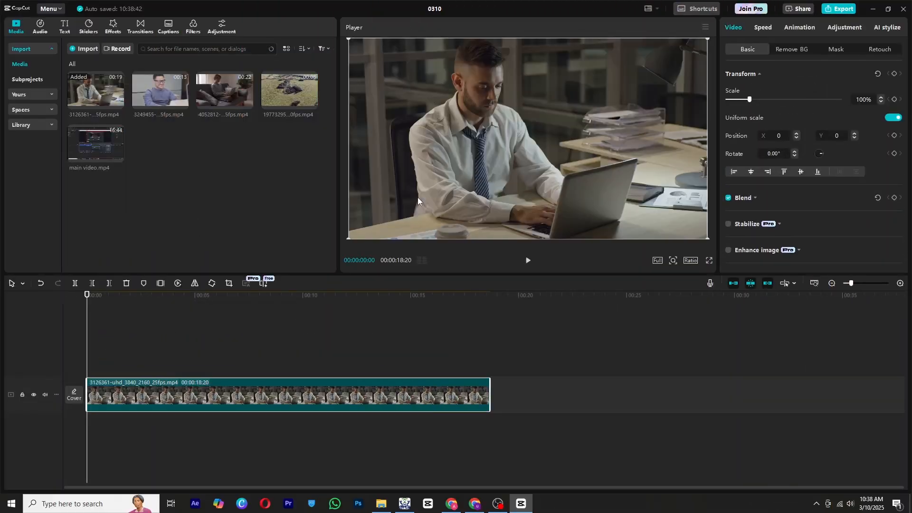
left_click(222, 25)
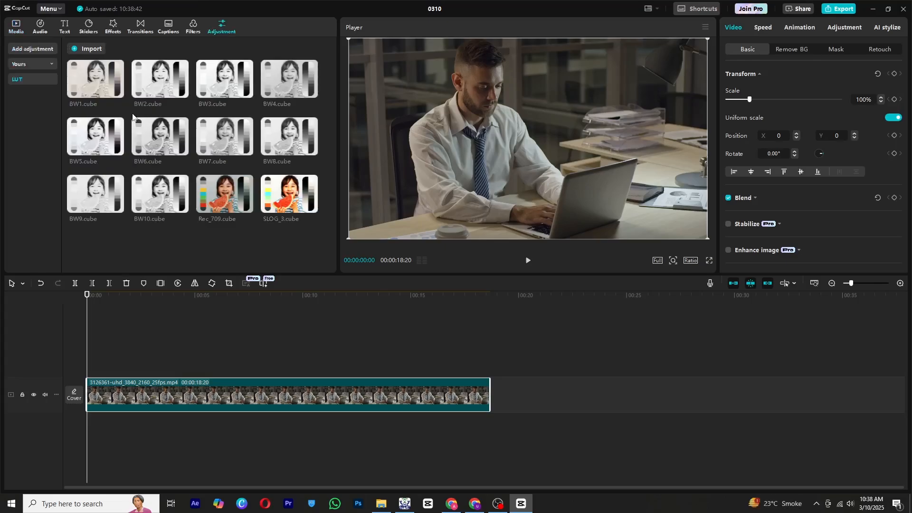
left_click(23, 53)
left_click_drag(86, 64, 87, 371)
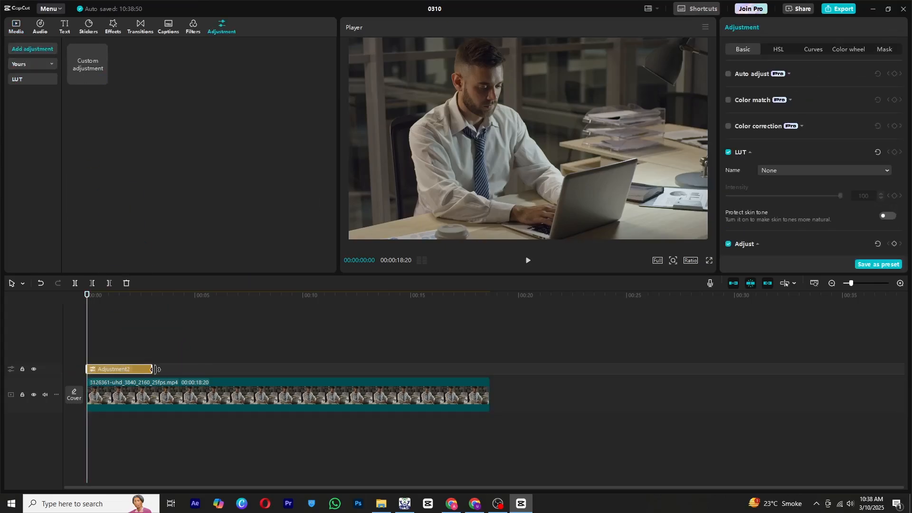
left_click_drag(154, 369, 490, 369)
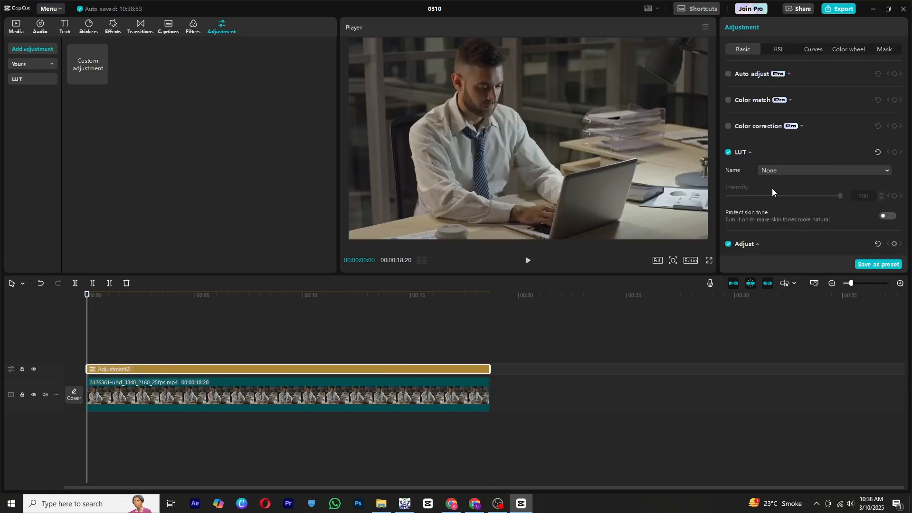
Set the adjustment's exposure 17, highlight 26, shadow 10, whites -4, brilliance 14 and vignette 6.
scroll(767, 157, "down", 3)
scroll(756, 155, "up", 3)
scroll(785, 121, "down", 8)
scroll(762, 126, "up", 3)
left_click_drag(784, 82, 803, 82)
left_click_drag(784, 126, 799, 214)
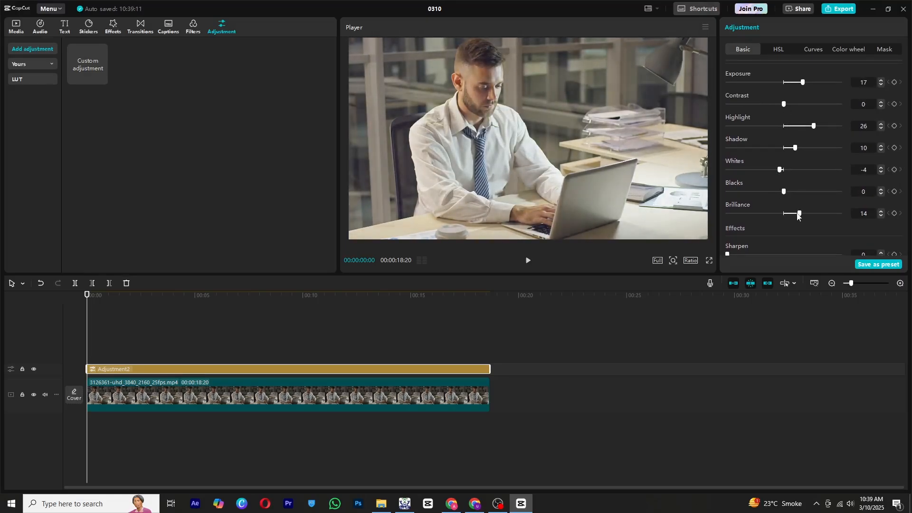
scroll(787, 209, "down", 2)
left_click_drag(784, 250, 789, 250)
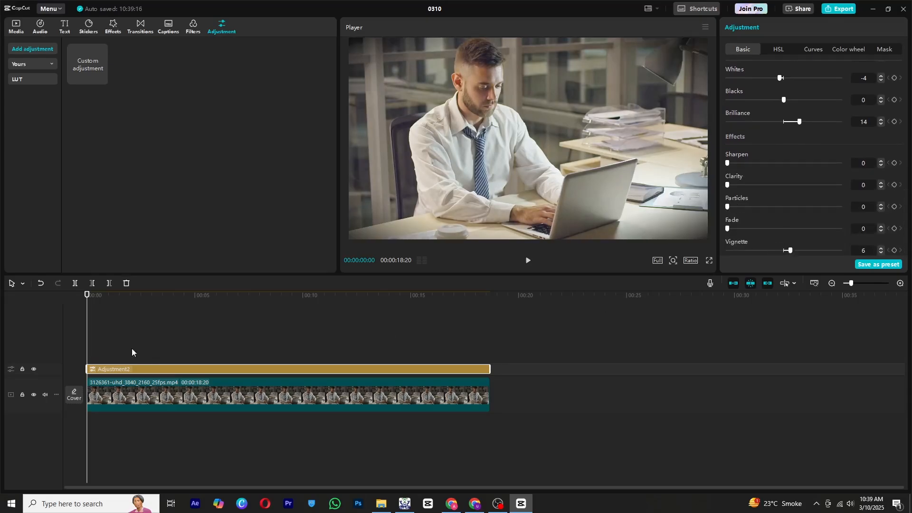
Toggle the adjustment track's visibility to compare the clip before and after.
left_click(33, 369)
left_click(33, 369)
left_click(34, 370)
left_click(33, 369)
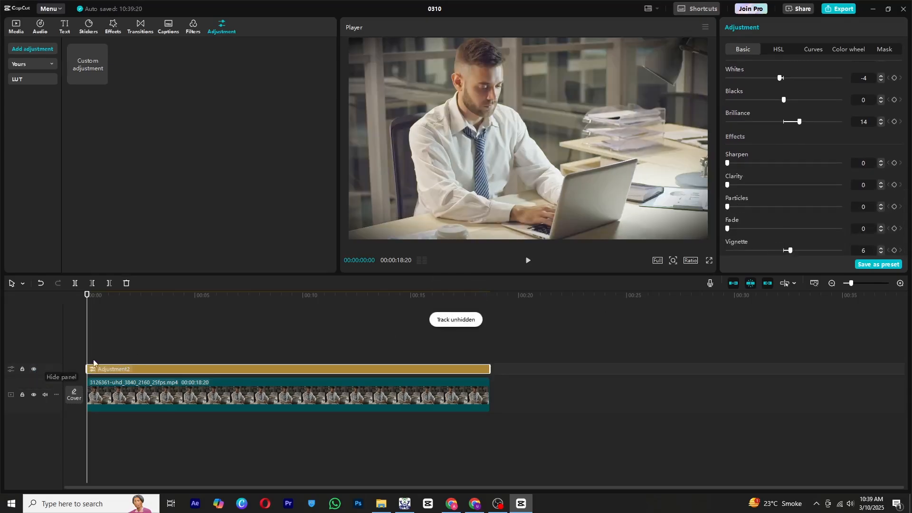
Try to save the adjustment settings as a preset.
left_click(890, 265)
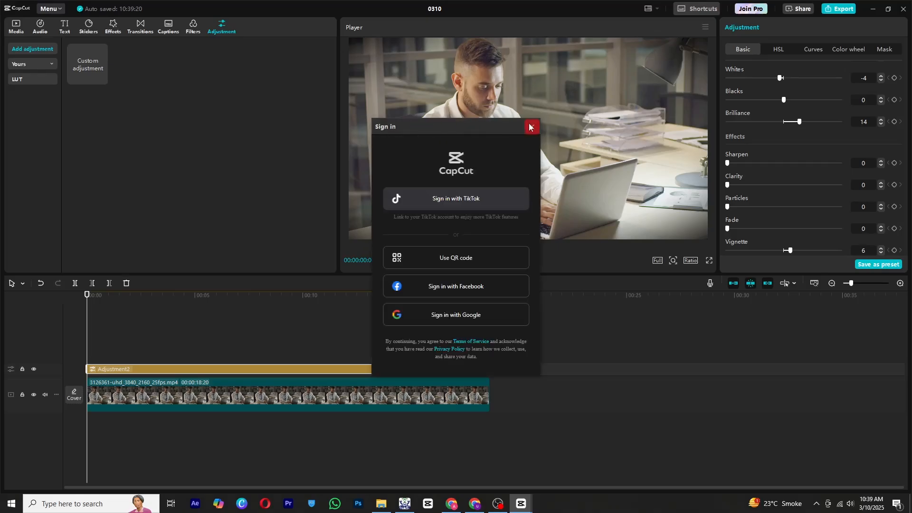
Import all the .cube LUT files from the FRESHLUTS folder into the LUT library.
left_click(531, 127)
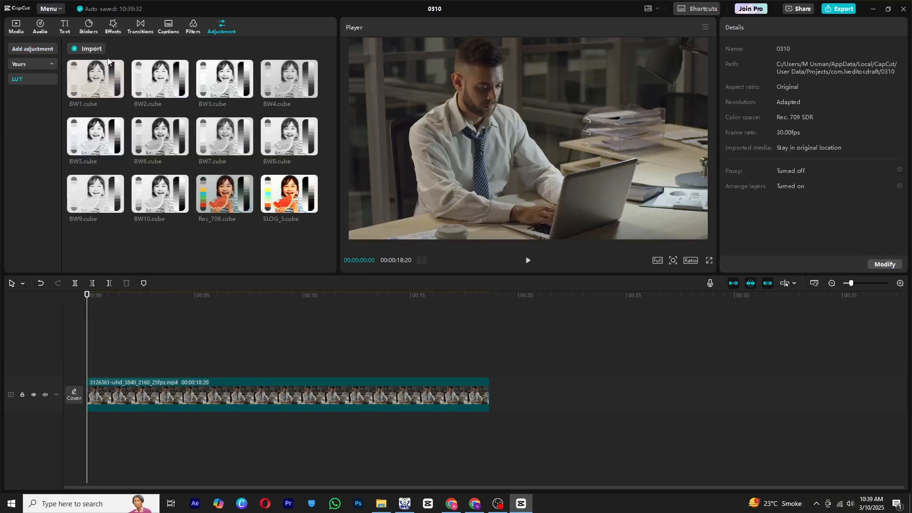
left_click(87, 48)
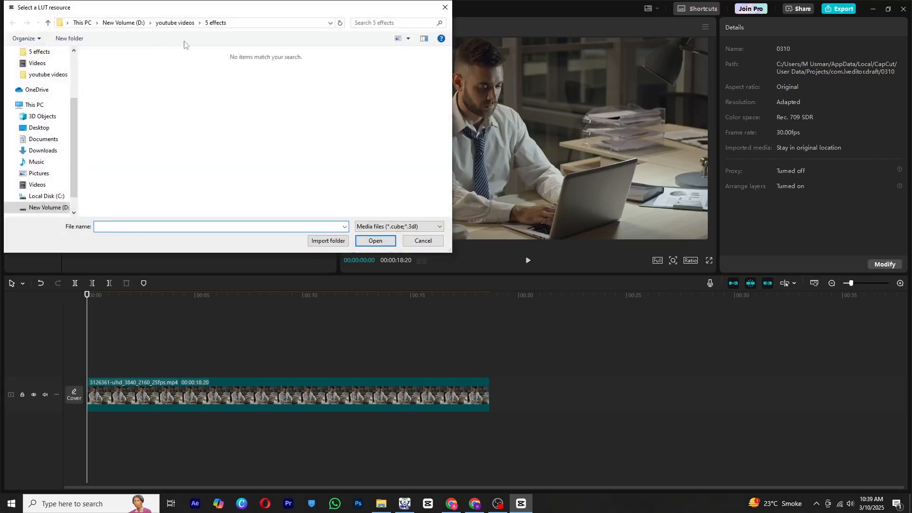
left_click(45, 207)
double_click(163, 73)
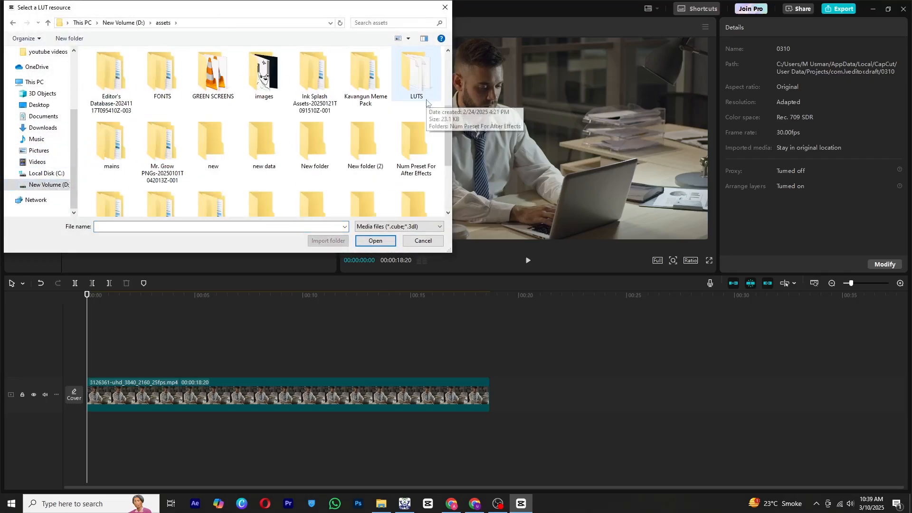
double_click(417, 83)
double_click(138, 66)
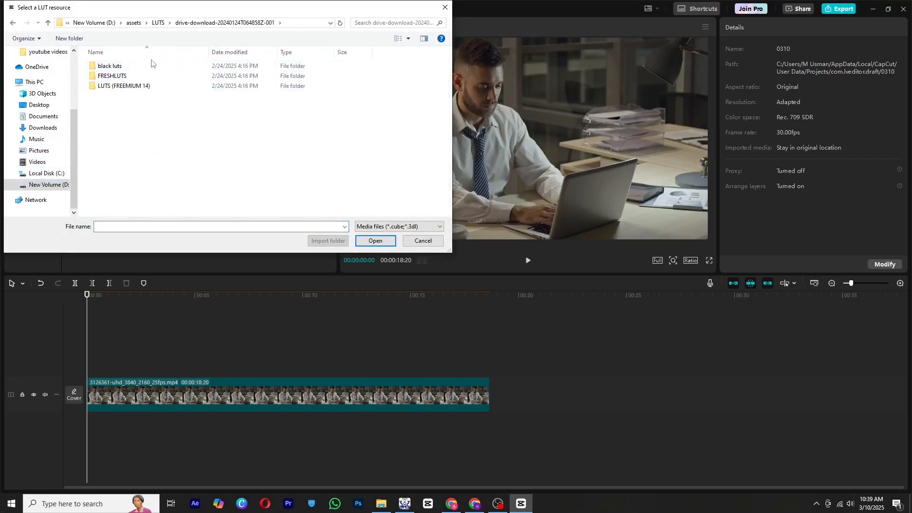
double_click(142, 68)
left_click_drag(25, 12, 33, 23)
left_click(56, 33)
double_click(135, 88)
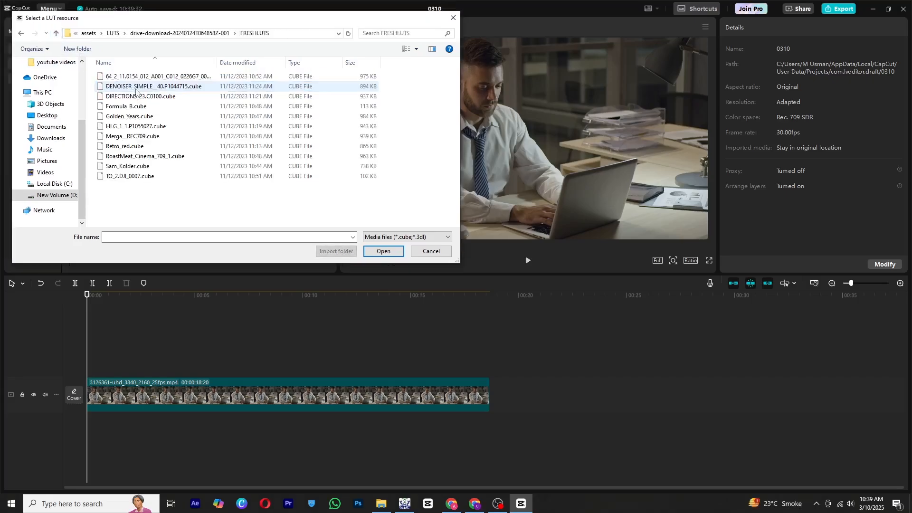
left_click(126, 106)
key("ctrl+a")
left_click(376, 252)
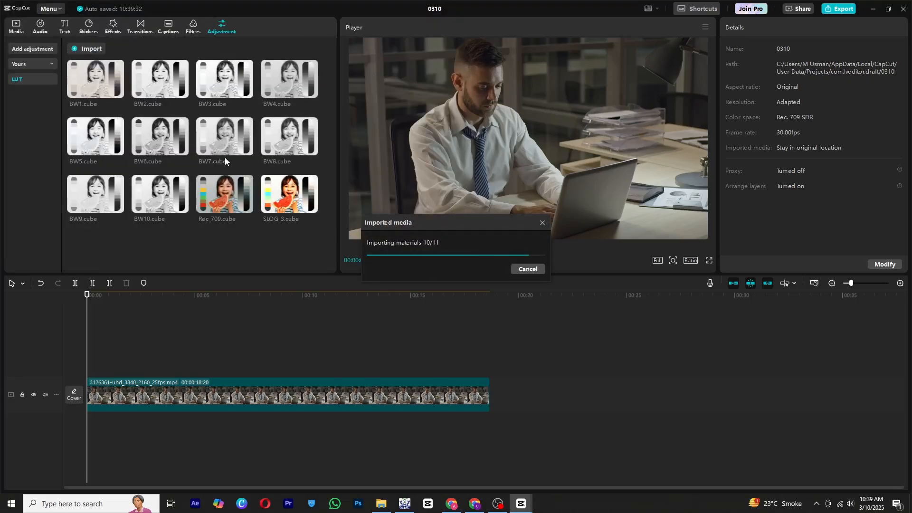
Add the Rec_709.cube LUT above the office clip and stretch it across the clip's full length.
scroll(294, 115, "down", 1)
scroll(285, 124, "down", 2)
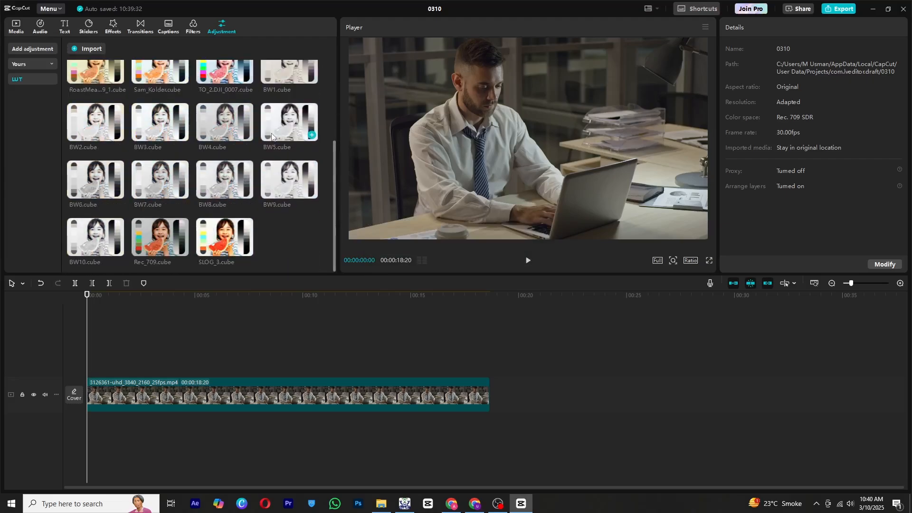
left_click_drag(176, 236, 86, 370)
left_click_drag(151, 369, 488, 375)
Lower the LUT intensity to 46.
scroll(809, 140, "down", 10)
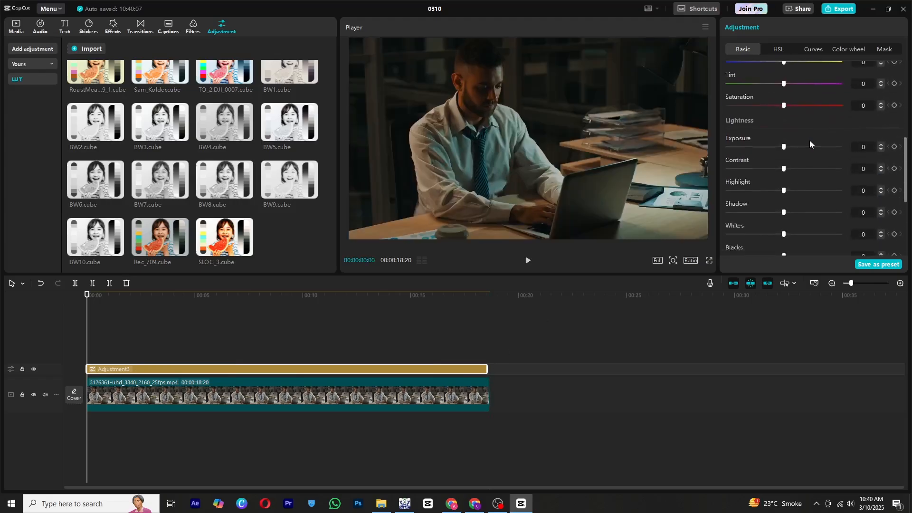
scroll(798, 132, "up", 7)
scroll(832, 134, "up", 1)
left_click_drag(840, 172, 811, 174)
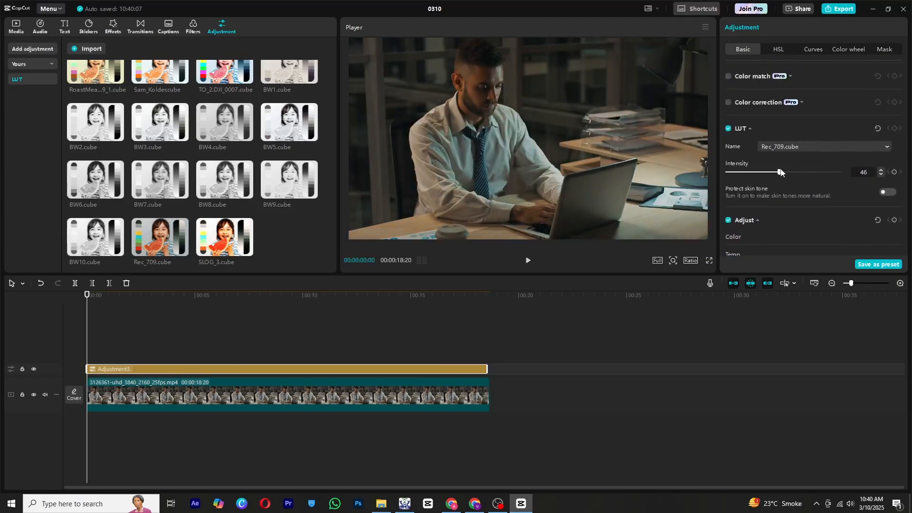
Set the LUT layer's exposure 18, highlight 16, shadow 17, whites -6, and lower the brilliance slightly.
scroll(789, 157, "down", 4)
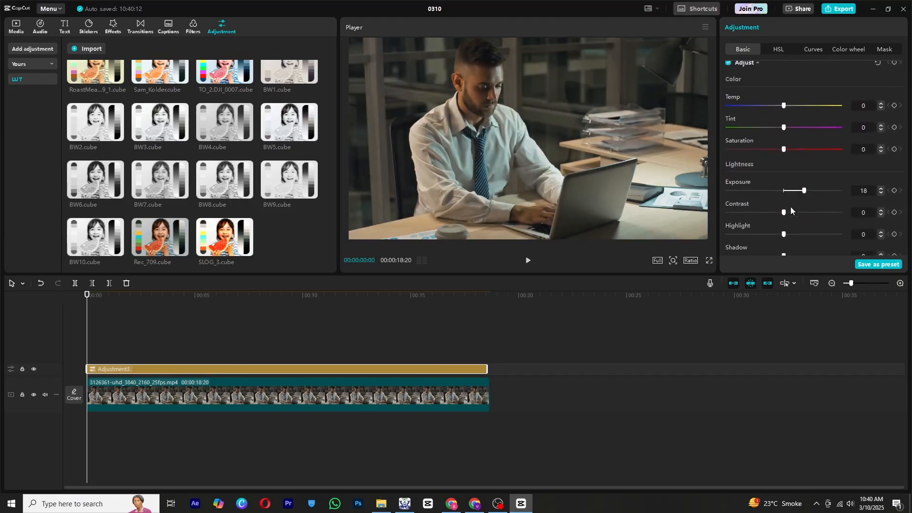
scroll(781, 200, "down", 4)
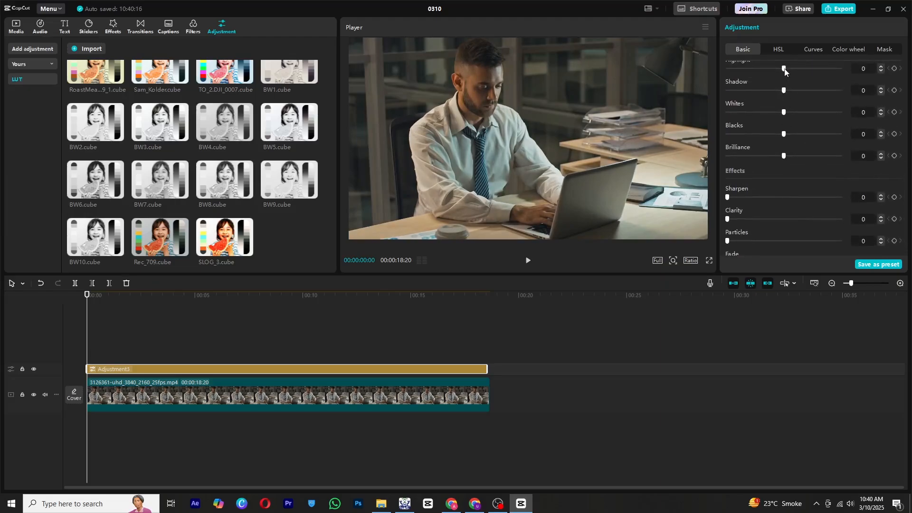
left_click_drag(784, 68, 771, 113)
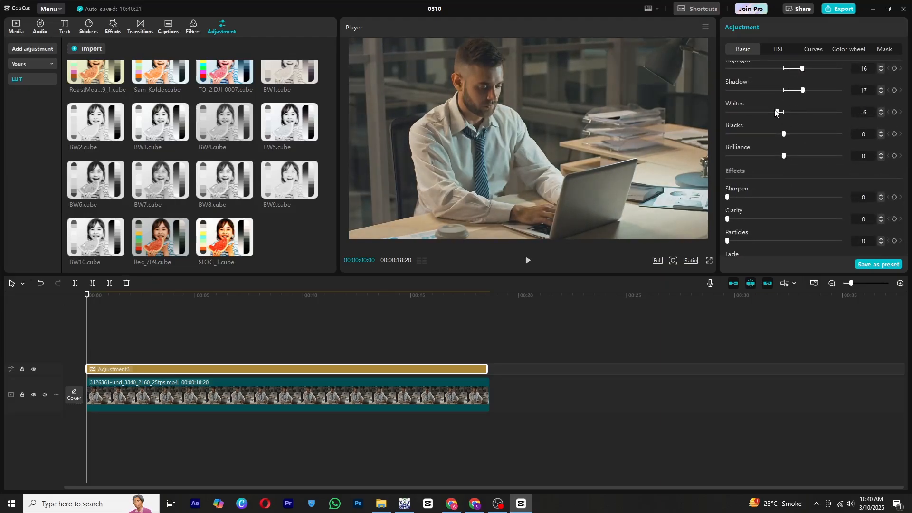
left_click_drag(784, 156, 767, 156)
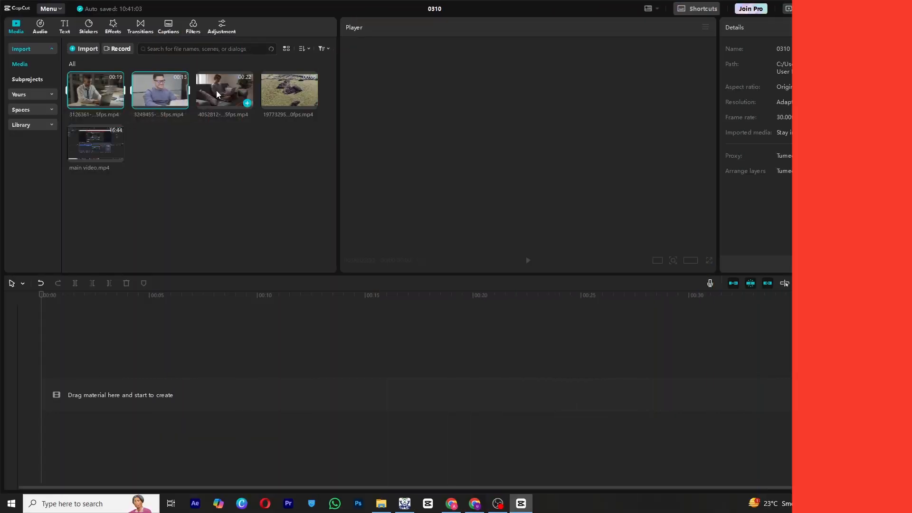
Add the office, sofa and smiling-man clips to a new timeline, stacking them on three separate tracks.
left_click_drag(224, 87, 112, 364)
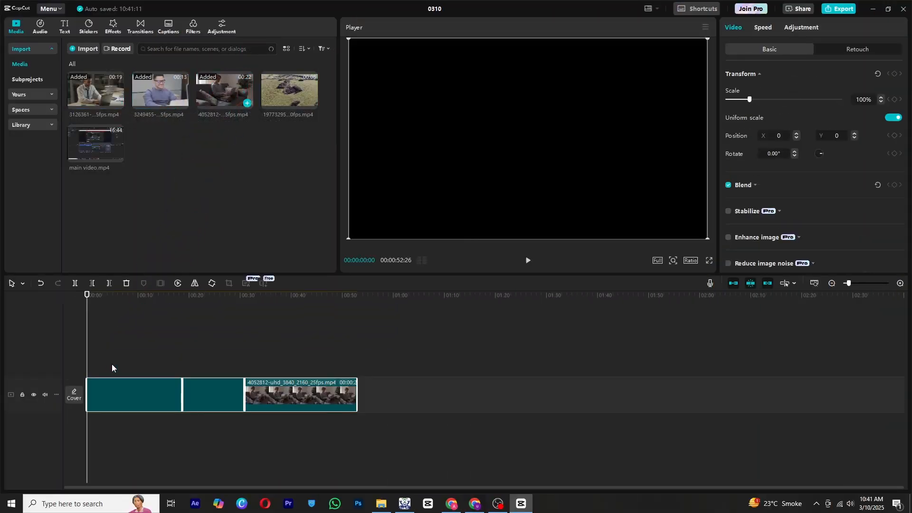
left_click_drag(139, 406, 138, 361)
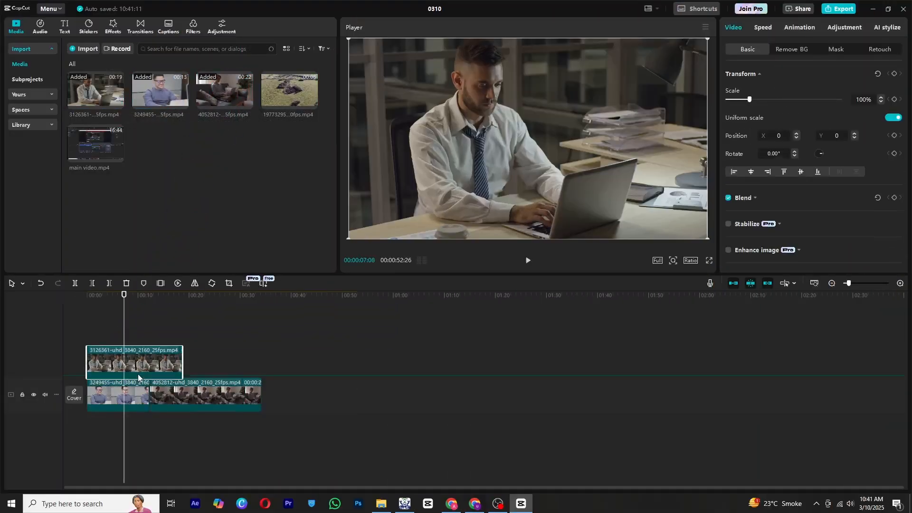
left_click_drag(179, 406, 122, 320)
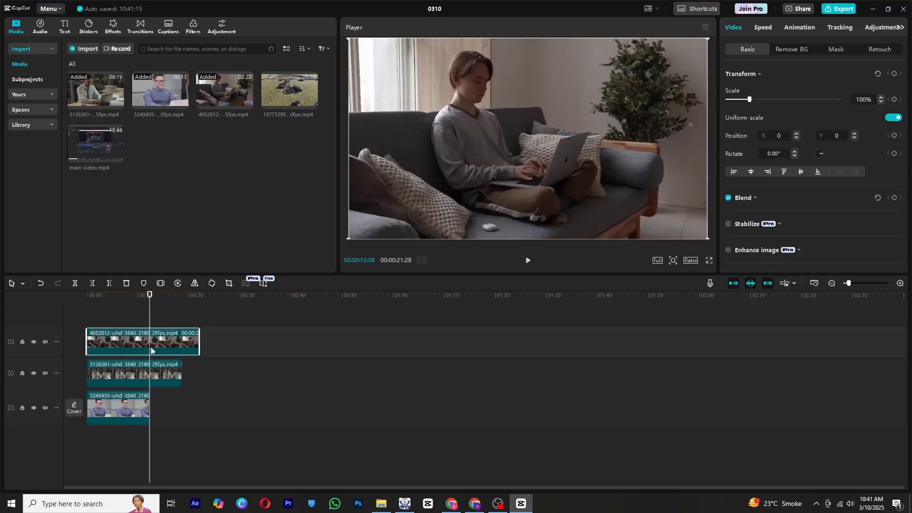
Trim the top and middle clips at the playhead so all three clips end together.
left_click(109, 283)
left_click(116, 373)
left_click(110, 283)
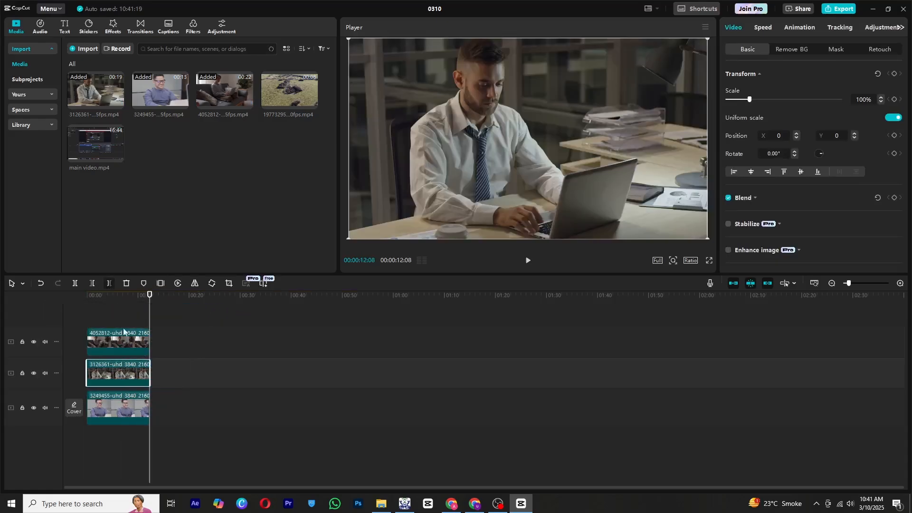
Apply a Split mask to the top sofa clip and rotate its line to vertical.
scroll(143, 370, "up", 6)
scroll(143, 370, "down", 1)
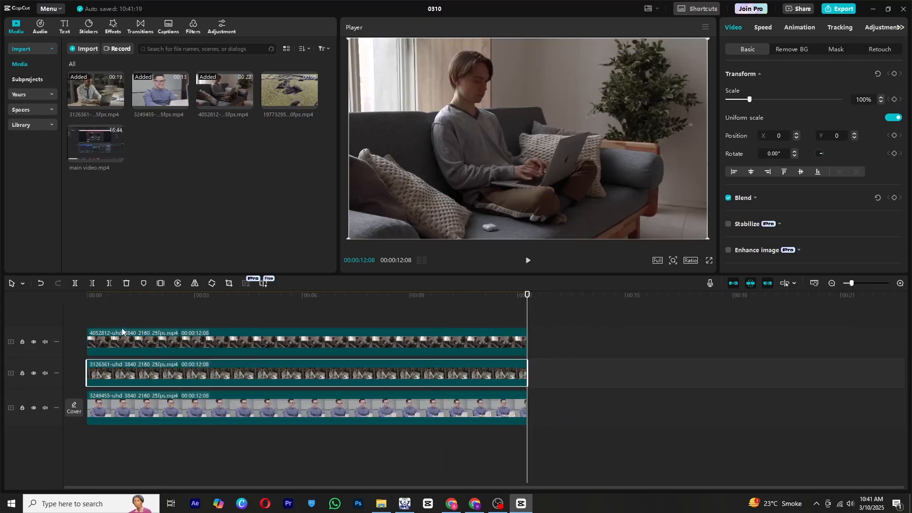
left_click(71, 304)
left_click(70, 302)
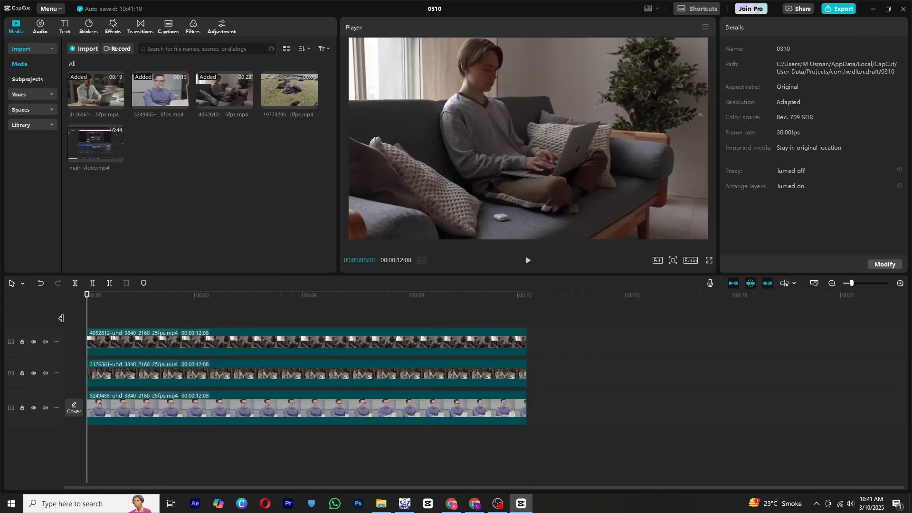
left_click(118, 348)
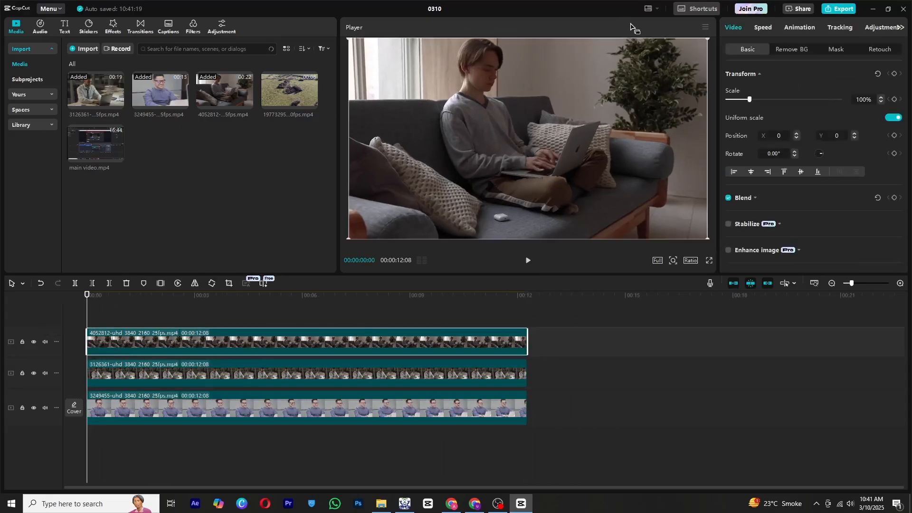
left_click(829, 49)
left_click(740, 116)
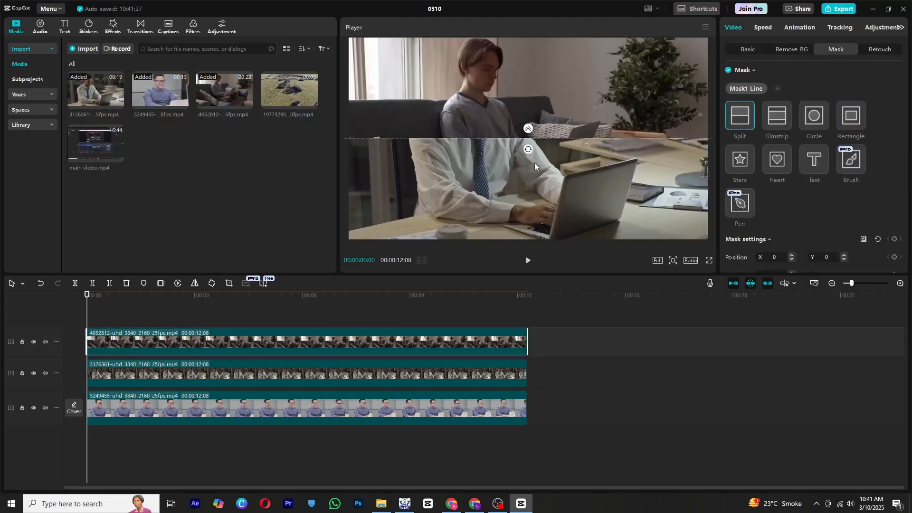
left_click_drag(528, 149, 626, 115)
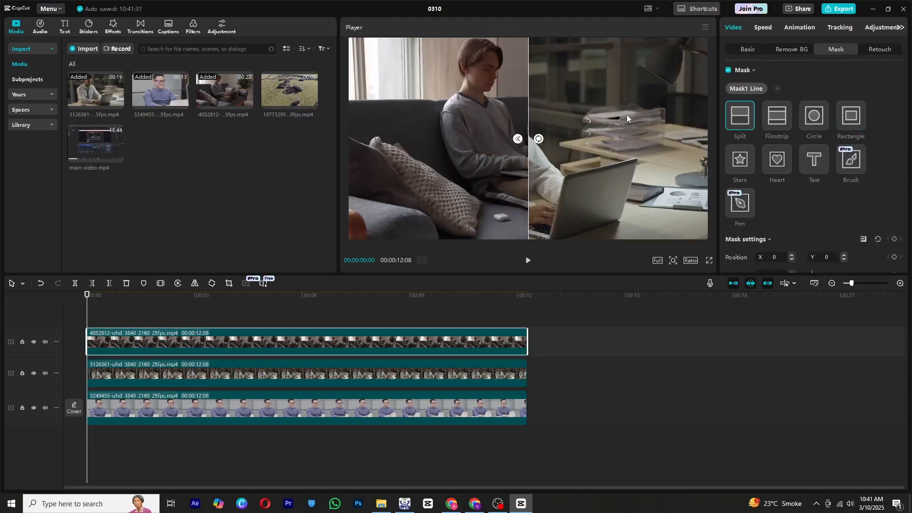
Apply a Split mask to the middle office clip and rotate it to -90°.
left_click(160, 365)
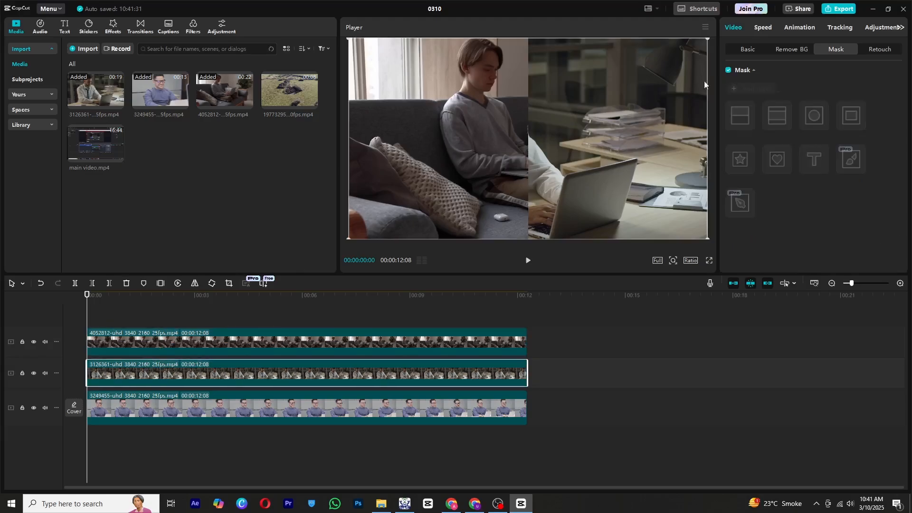
left_click(745, 119)
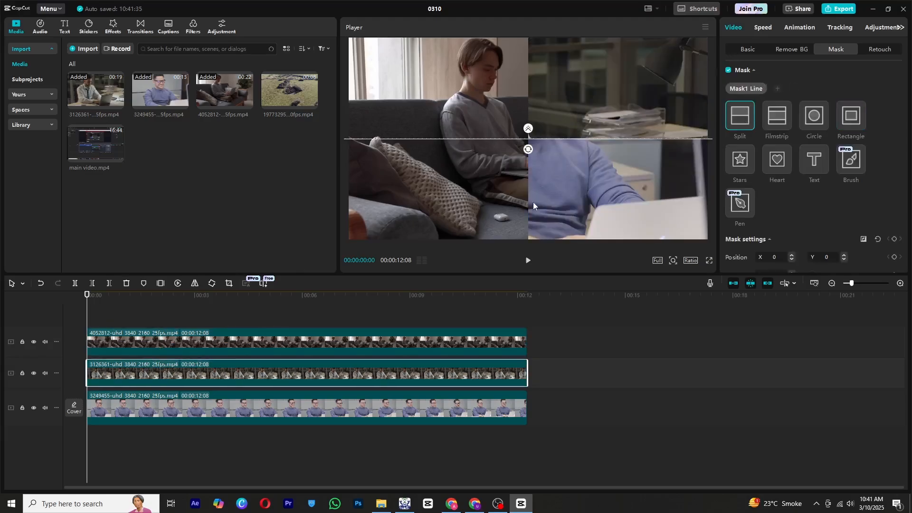
left_click_drag(529, 155, 566, 138)
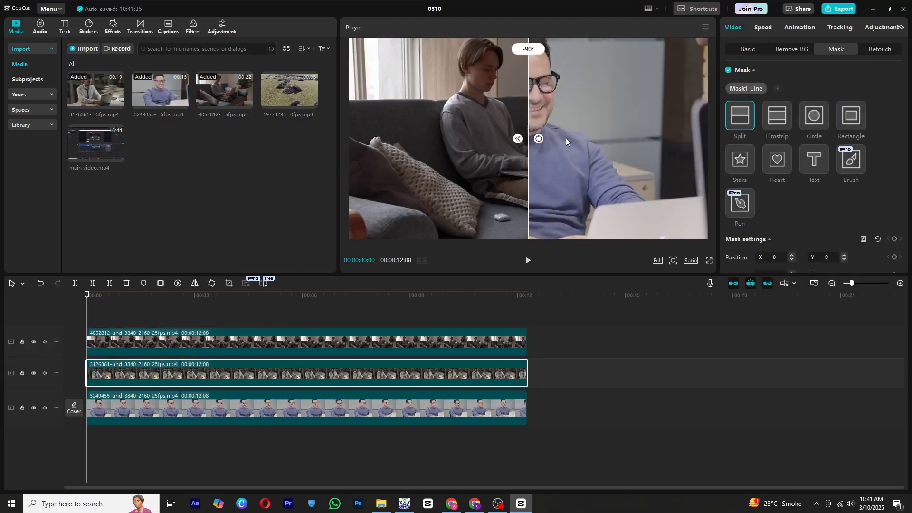
Slide the sofa clip left in the frame so it fills the left panel.
left_click(150, 341)
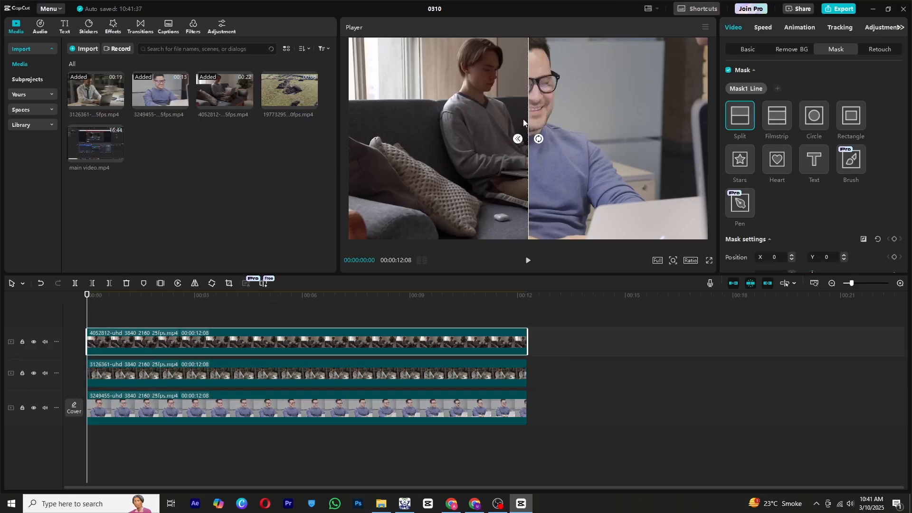
left_click(732, 52)
left_click_drag(437, 155, 415, 149)
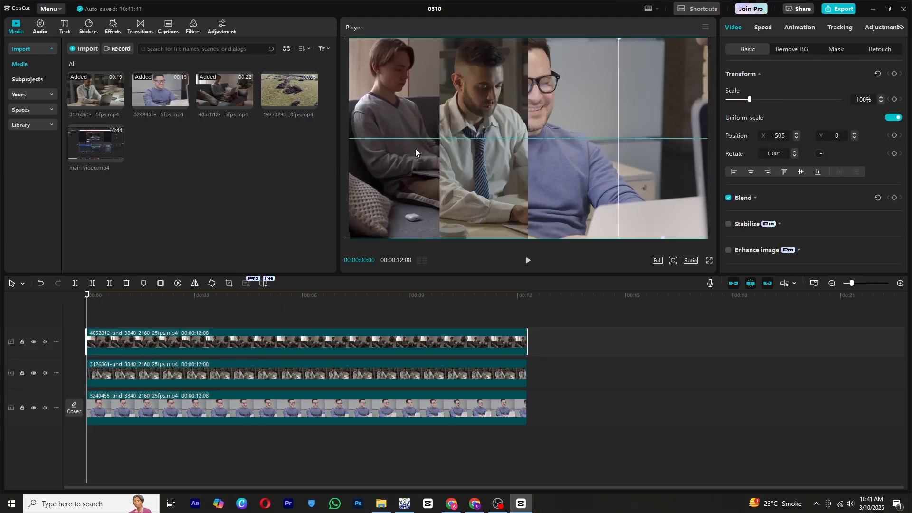
Slide the bottom smiling-man clip right in the frame to fill the right panel.
left_click(213, 378)
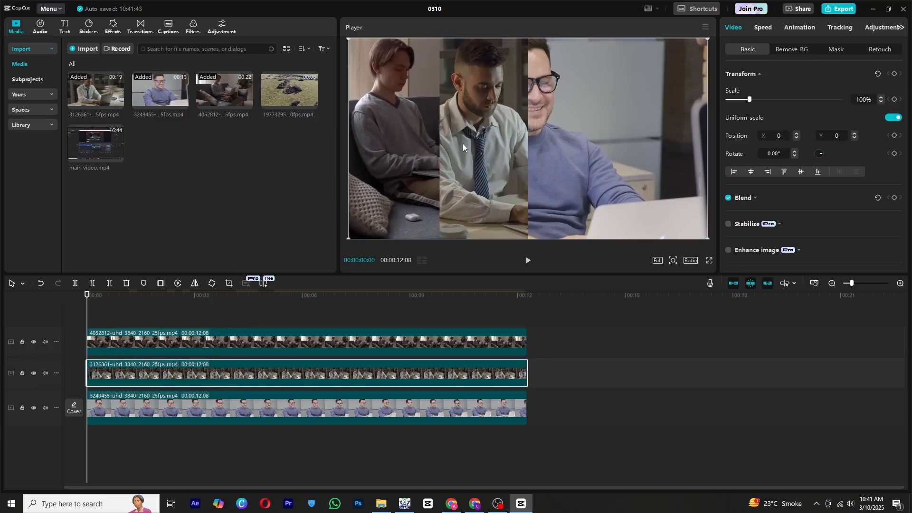
left_click(252, 420)
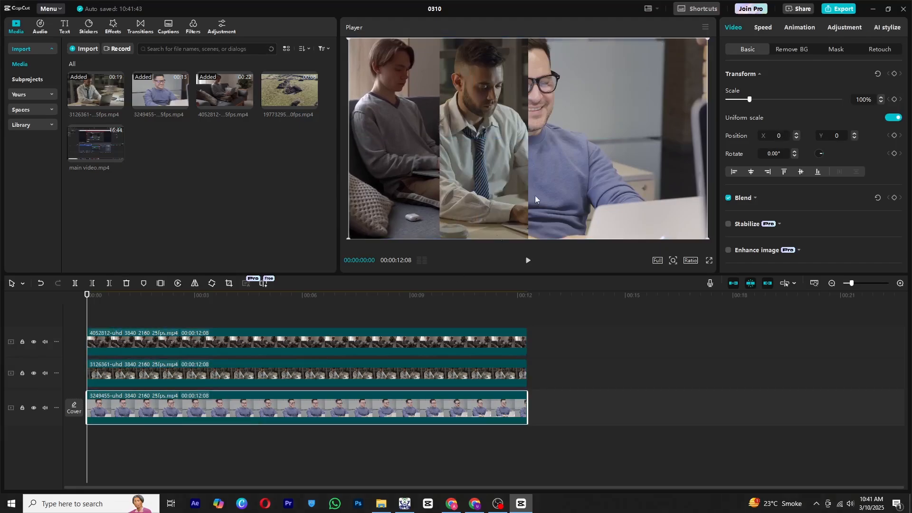
left_click_drag(537, 199, 691, 160)
Play the three-panel composition to preview it.
left_click(78, 318)
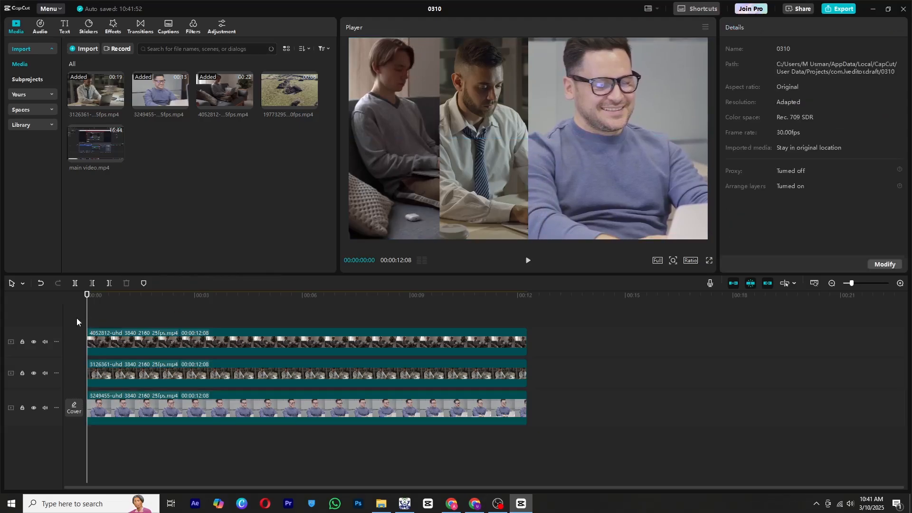
key("space")
key("space")
left_click_drag(125, 317, 59, 293)
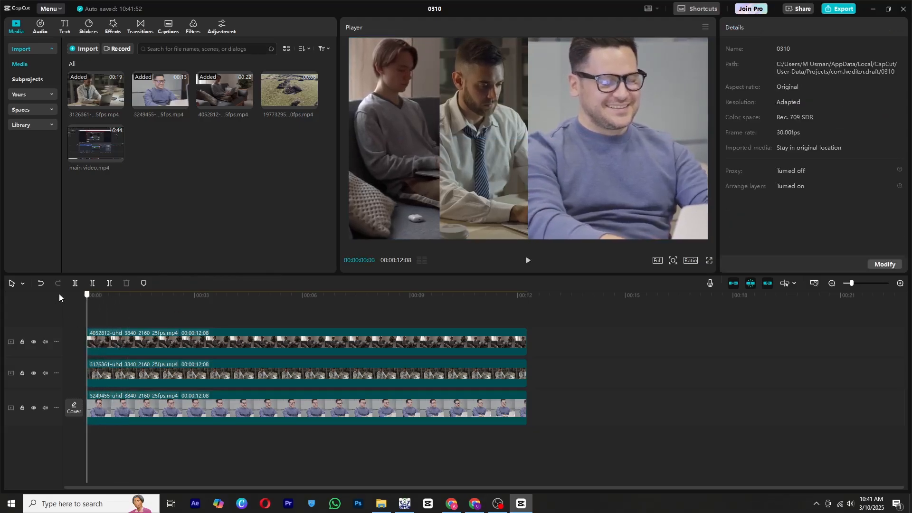
Apply a Rock-style In animation to the top sofa clip.
left_click(101, 347)
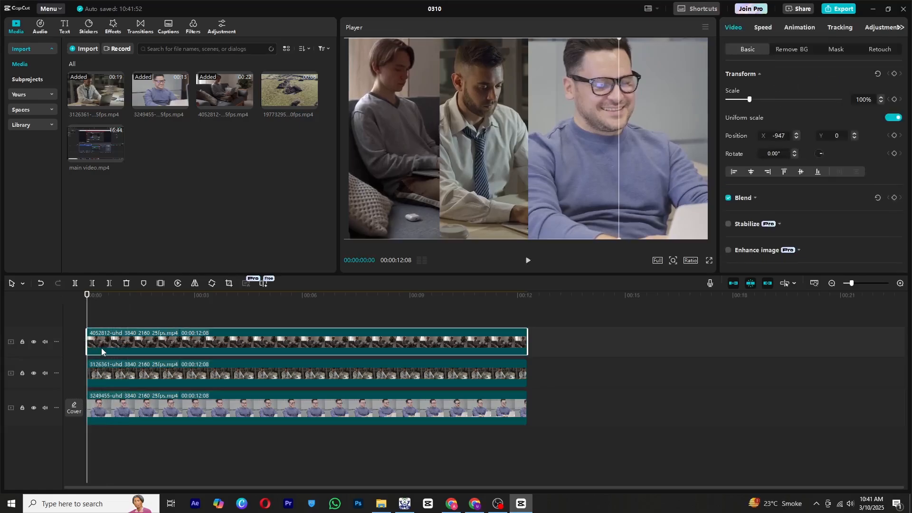
left_click(792, 27)
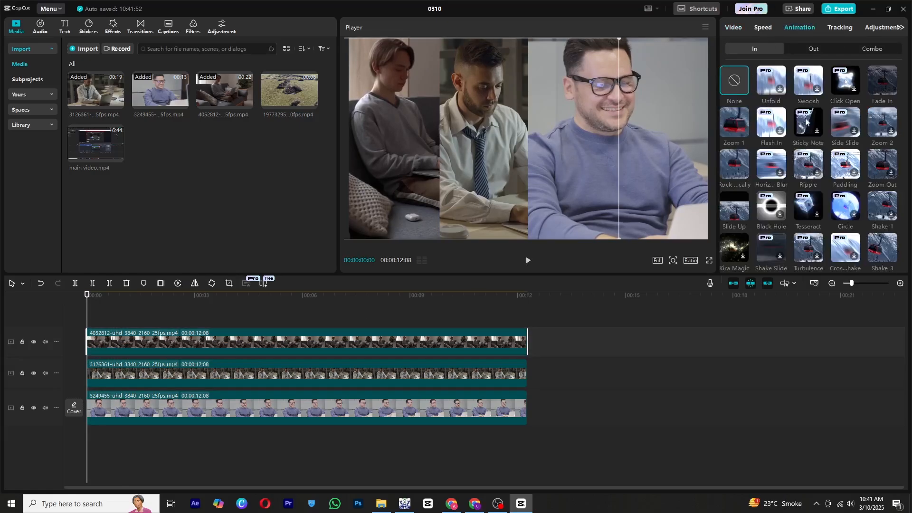
left_click(737, 164)
Apply the Rock-style In animation to the middle clip as well.
left_click(309, 374)
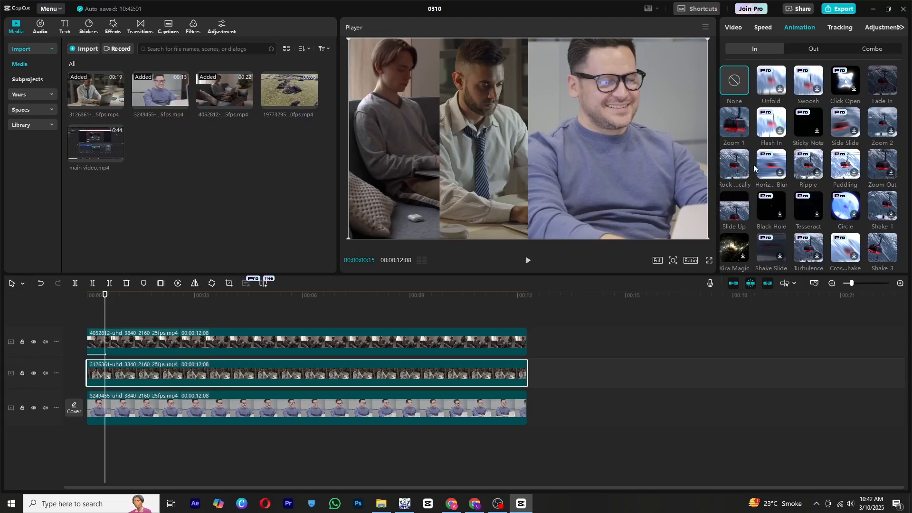
scroll(760, 171, "down", 2)
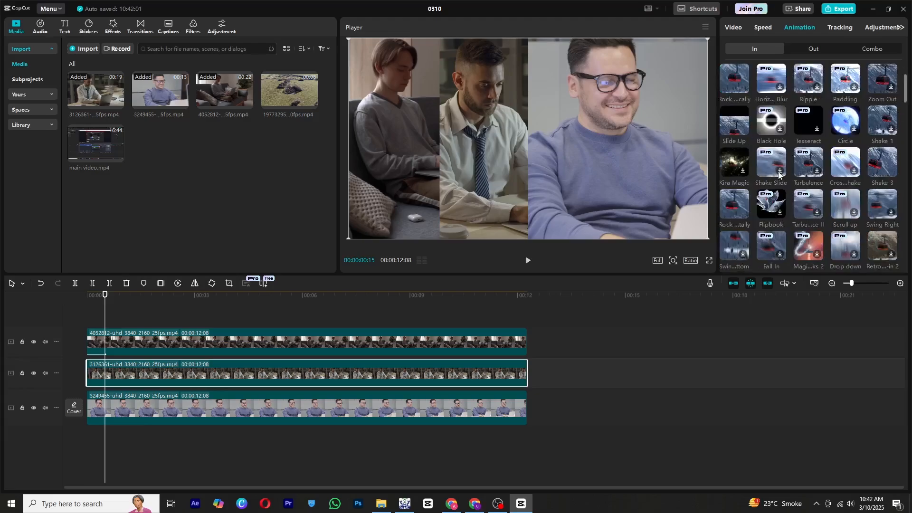
left_click(726, 203)
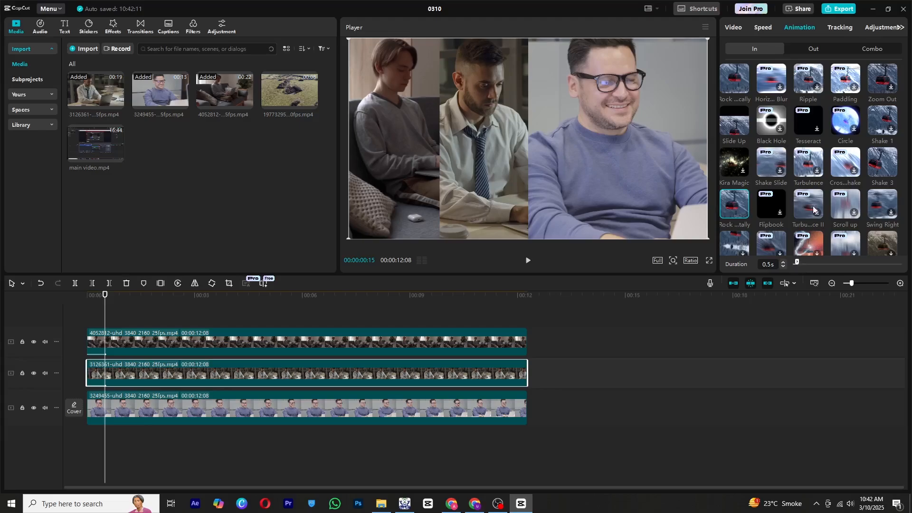
Apply a Swing Bottom In animation to the bottom clip and set its duration to 1.8 s.
scroll(803, 199, "down", 1)
left_click(329, 409)
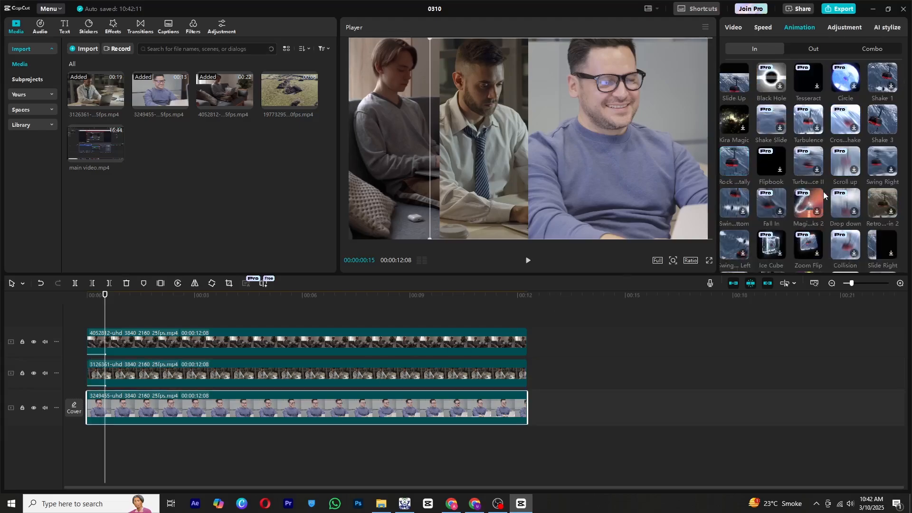
scroll(822, 190, "down", 2)
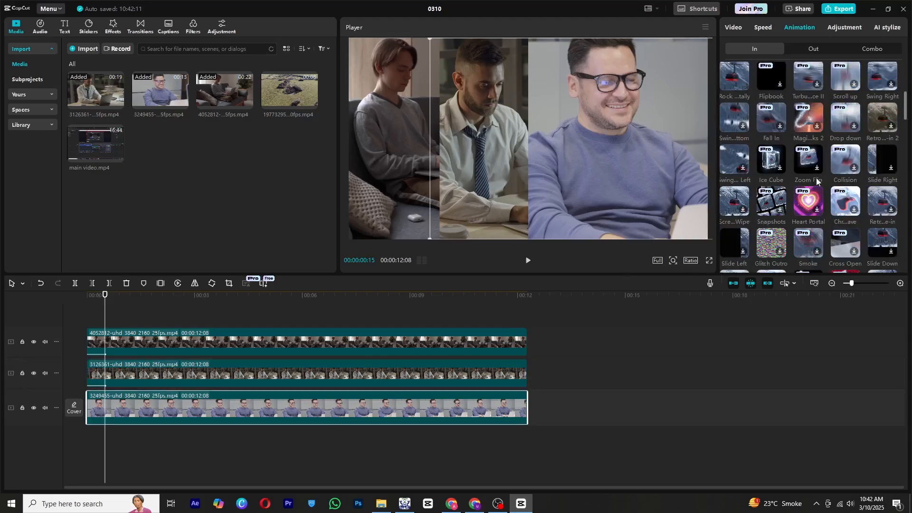
left_click(737, 155)
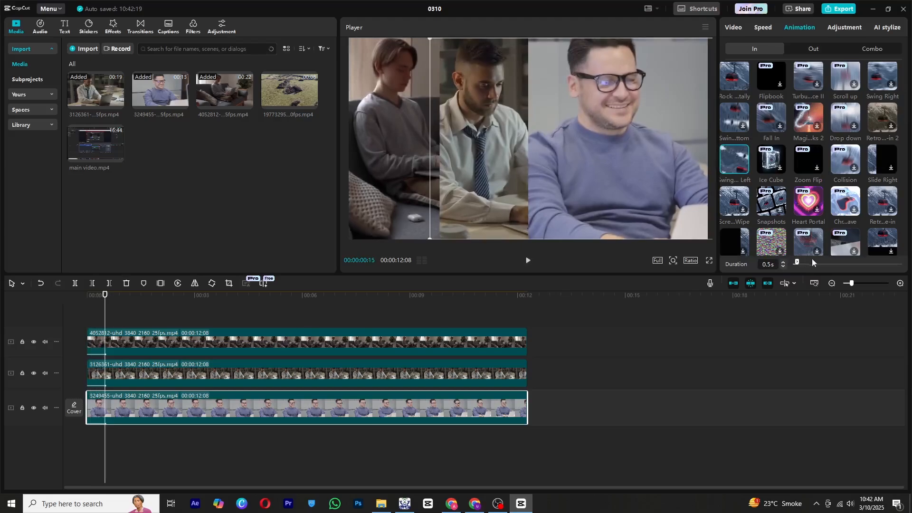
left_click_drag(823, 266, 823, 266)
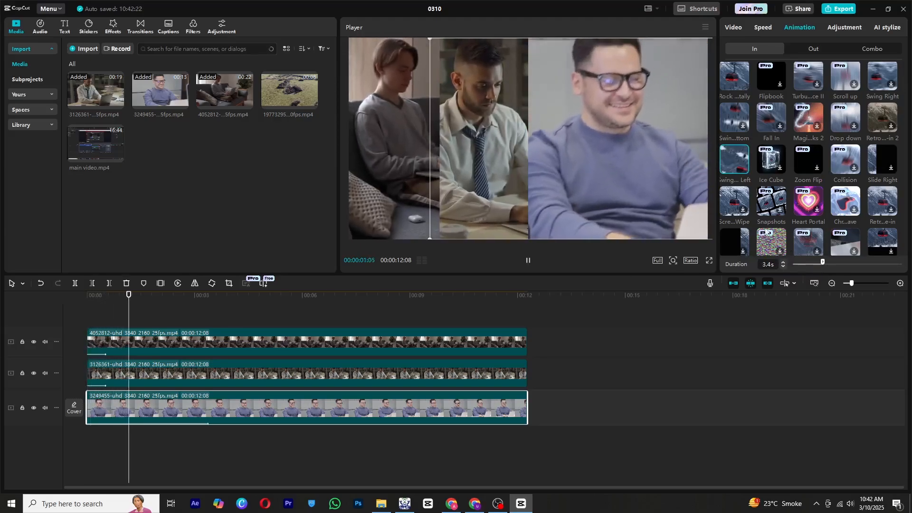
left_click(736, 198)
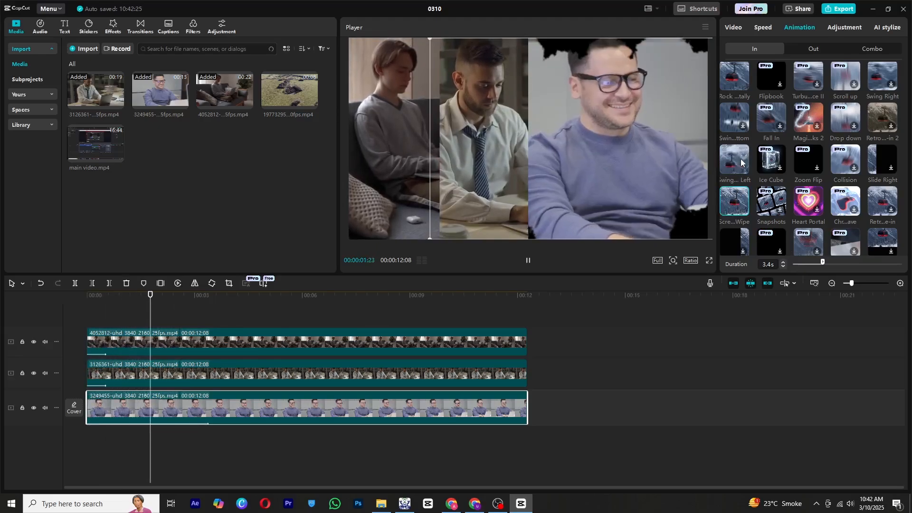
left_click(735, 118)
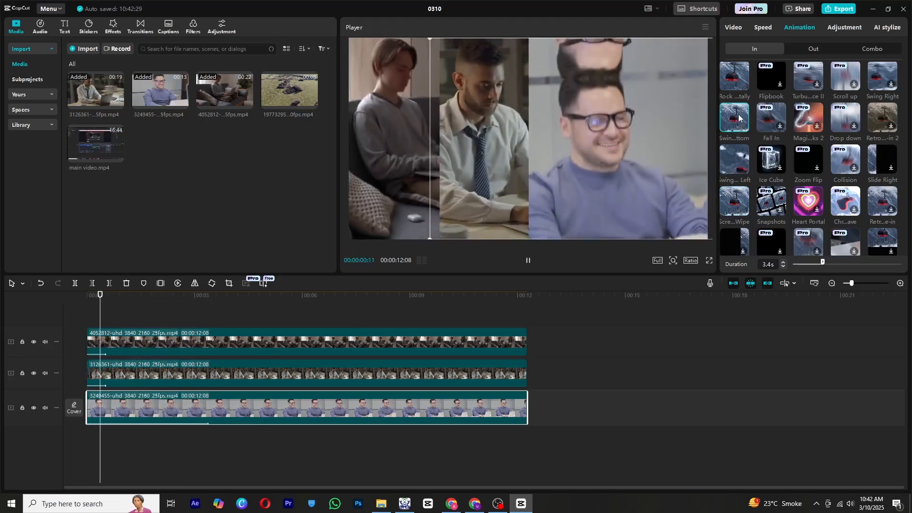
left_click_drag(823, 262, 809, 262)
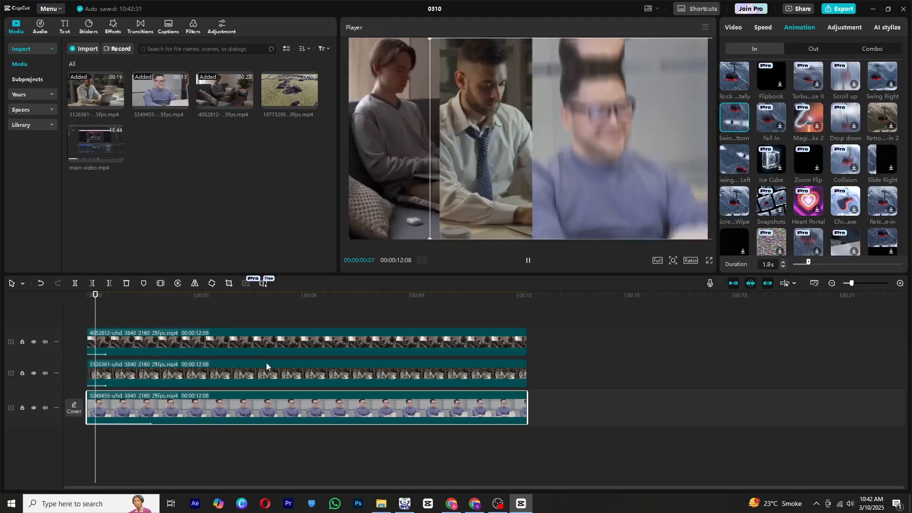
Soften the split masks by setting the feather to 37 on the top clip and 42 on the middle clip.
key("space")
left_click(115, 353)
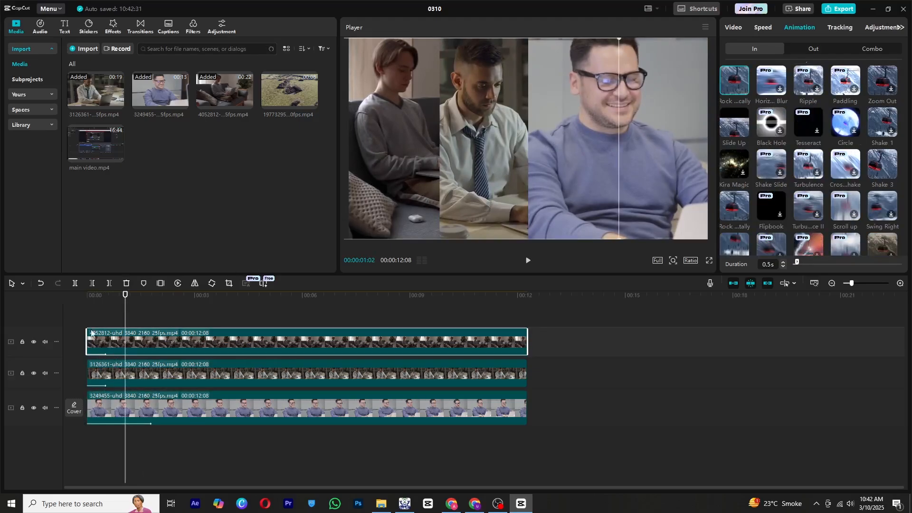
left_click(733, 27)
left_click(836, 49)
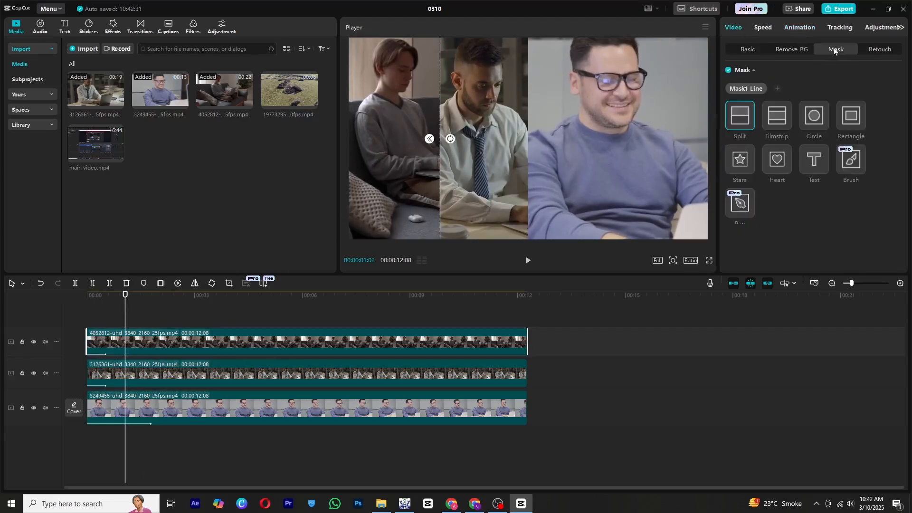
scroll(761, 238, "down", 2)
left_click_drag(744, 256, 762, 257)
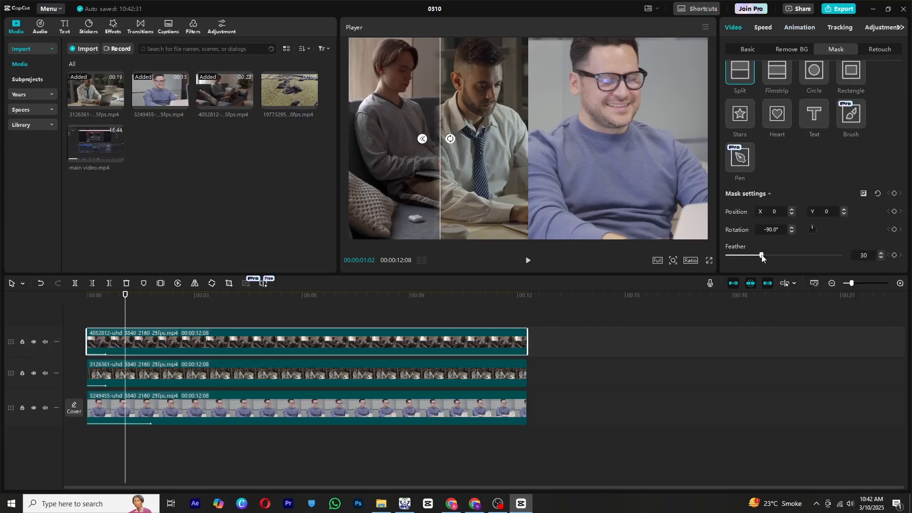
left_click(169, 386)
left_click_drag(732, 255, 776, 257)
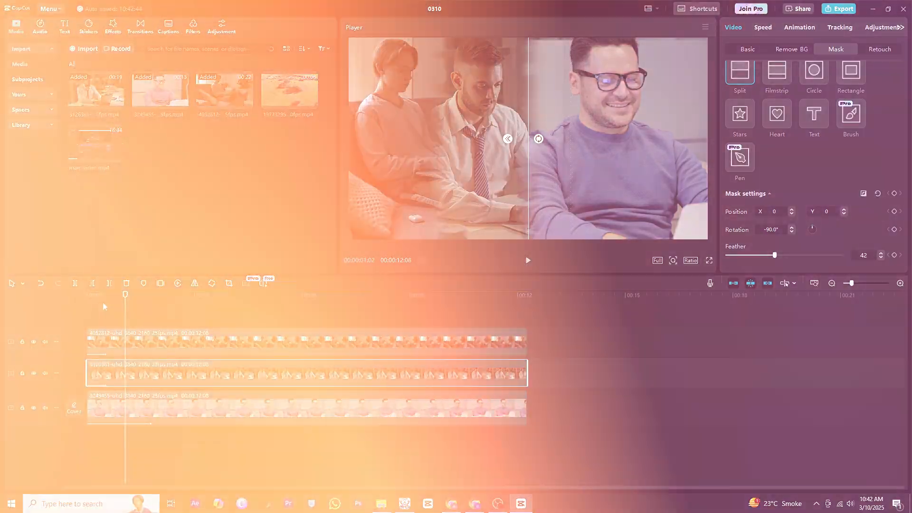